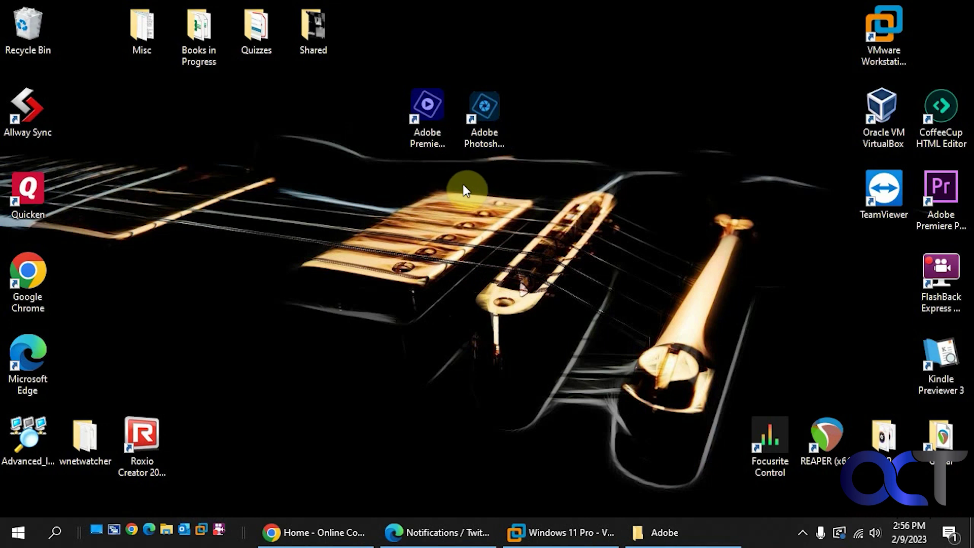
# - Launch Photoshop Elements 2023 from its desktop shortcut, open the photo editor, then close it
pyautogui.click(430, 141)
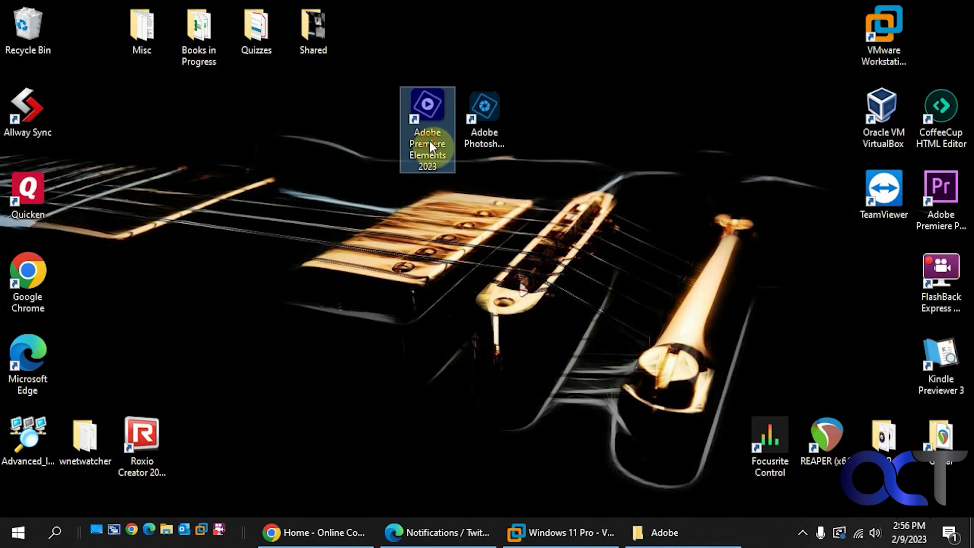
pyautogui.click(489, 144)
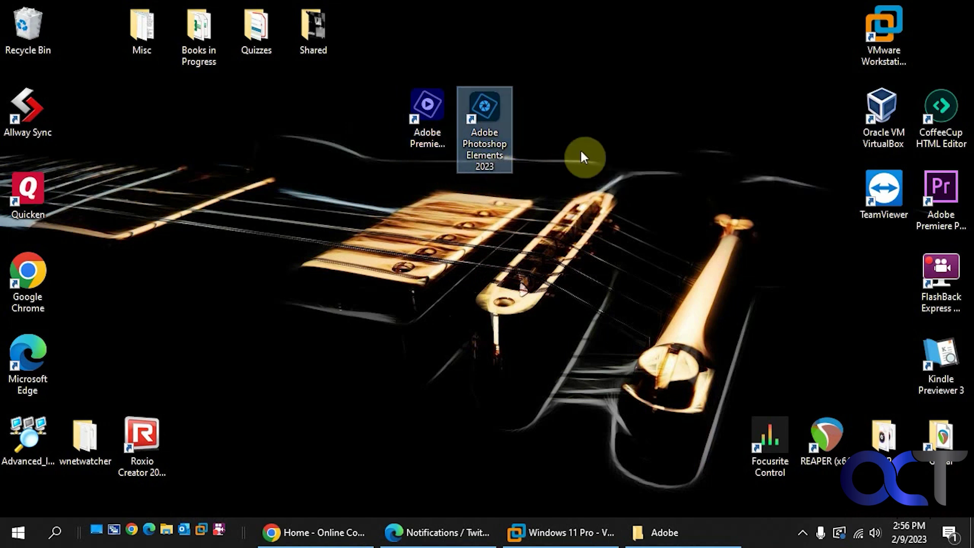
pyautogui.doubleClick(492, 145)
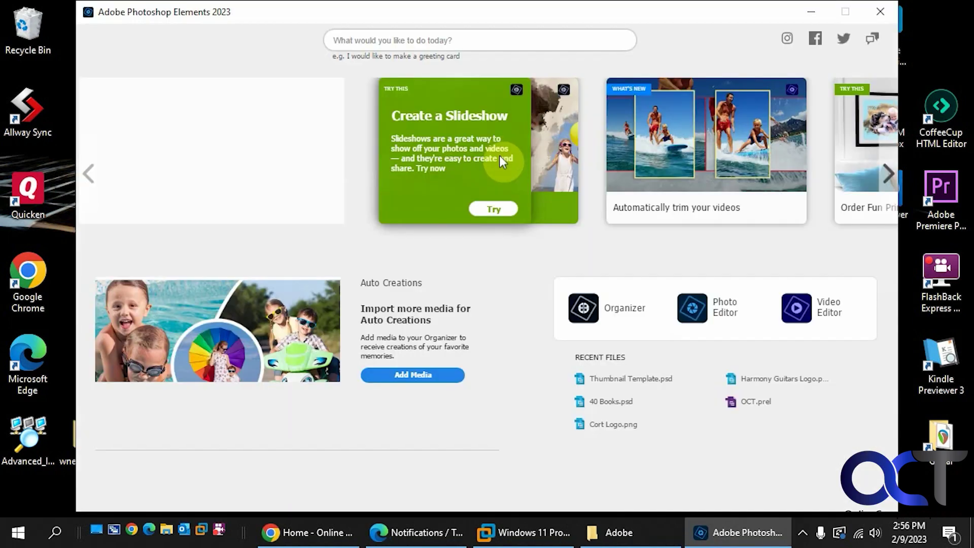
pyautogui.click(706, 307)
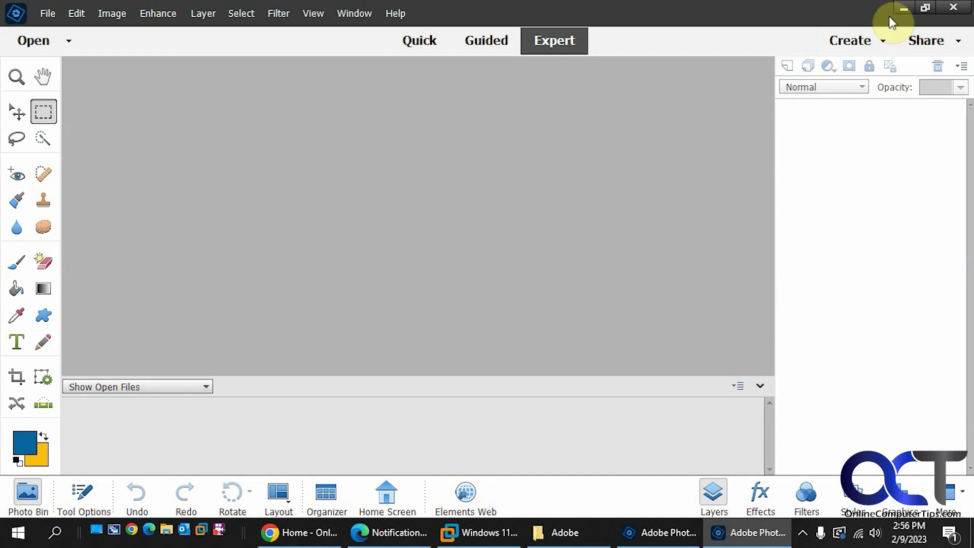
pyautogui.click(904, 9)
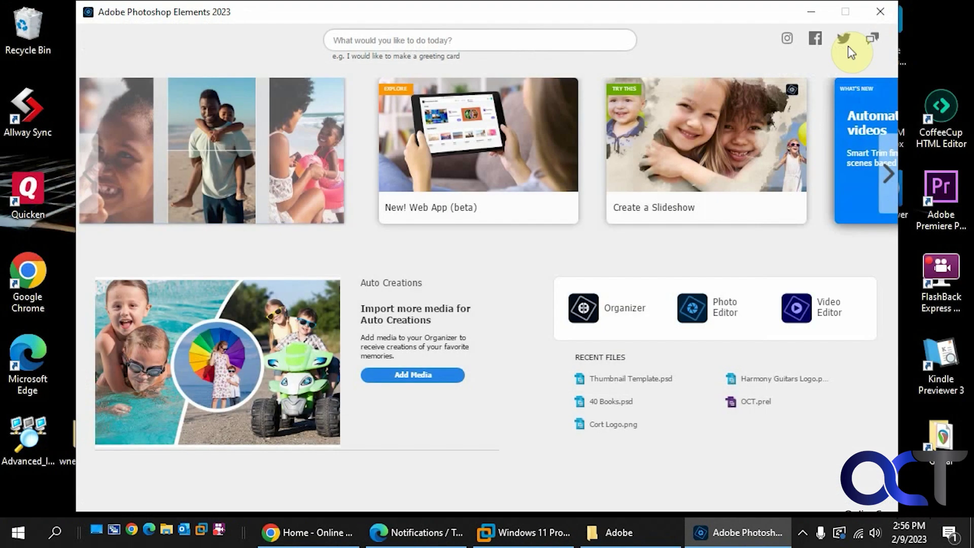
pyautogui.click(878, 9)
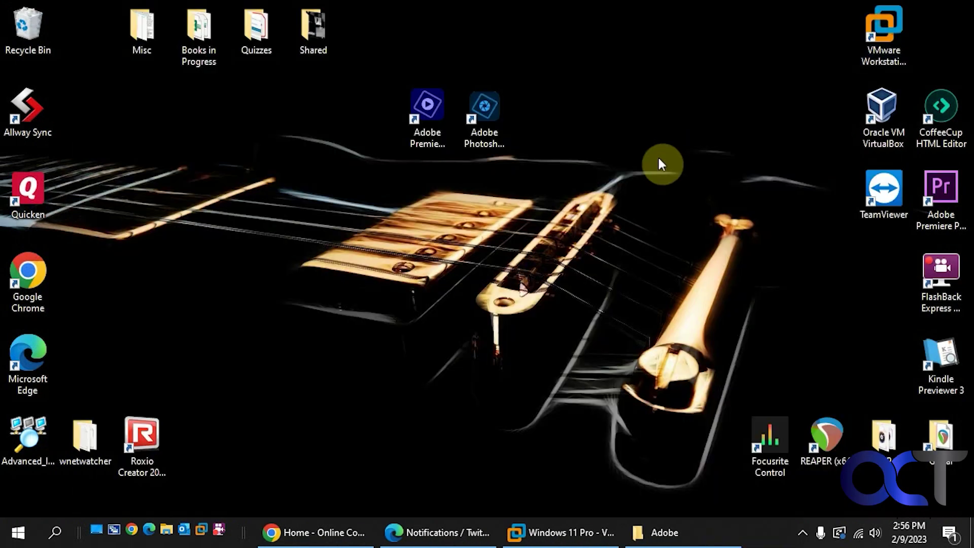
# - Open the Photoshop Elements shortcut's Properties and select the path in its Target field
pyautogui.rightClick(490, 131)
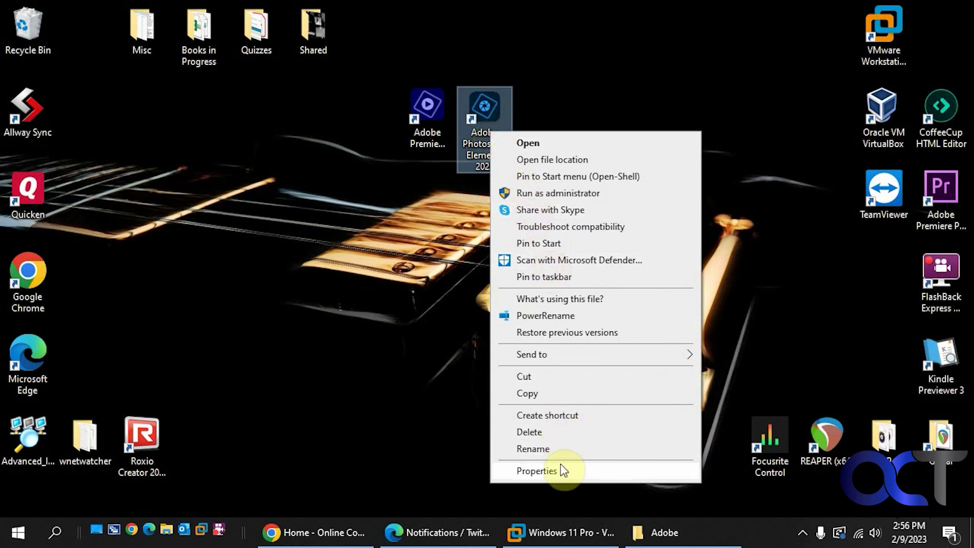
pyautogui.click(537, 471)
pyautogui.moveTo(587, 247); pyautogui.dragTo(557, 247)
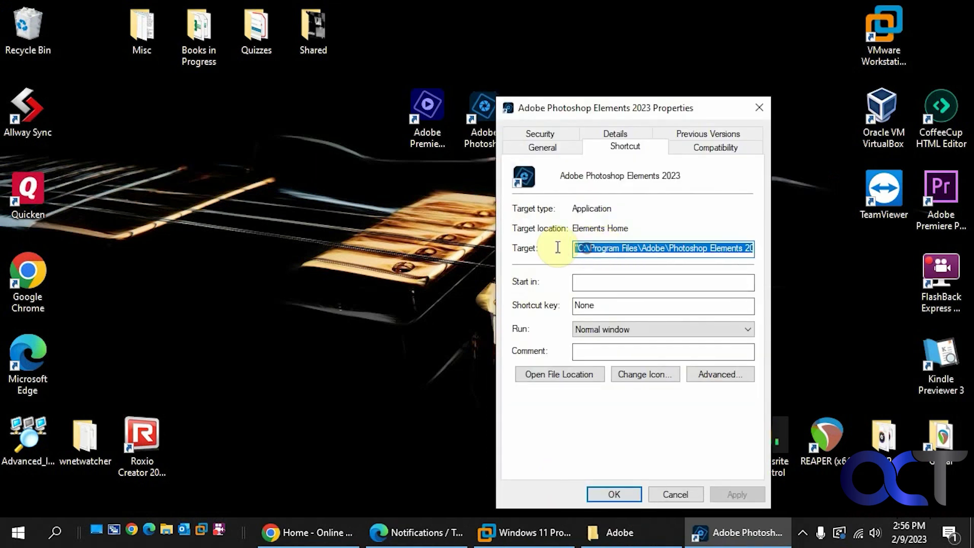
pyautogui.click(671, 248)
pyautogui.moveTo(671, 248); pyautogui.dragTo(765, 256)
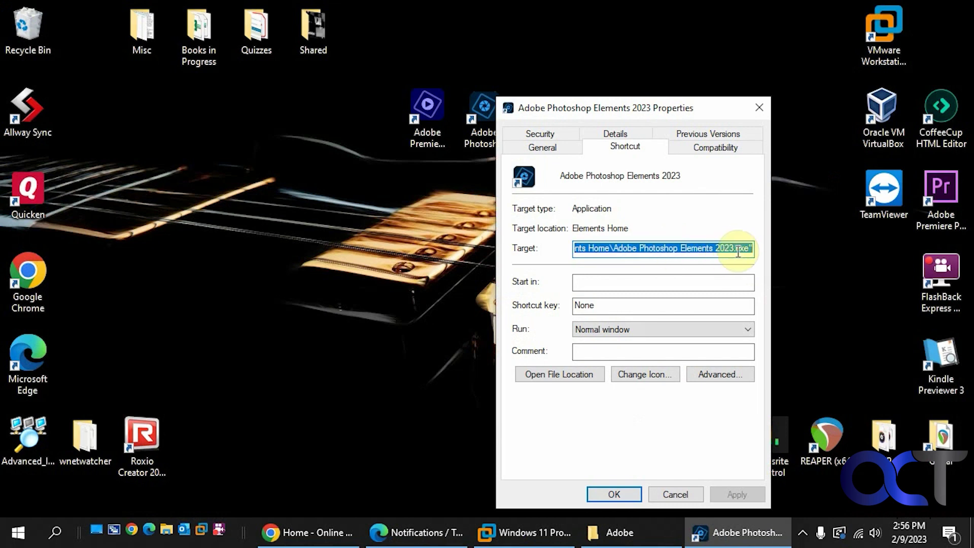
# - Open the Premiere Elements shortcut's Properties and move that dialog left, beside the Photoshop one
pyautogui.rightClick(437, 136)
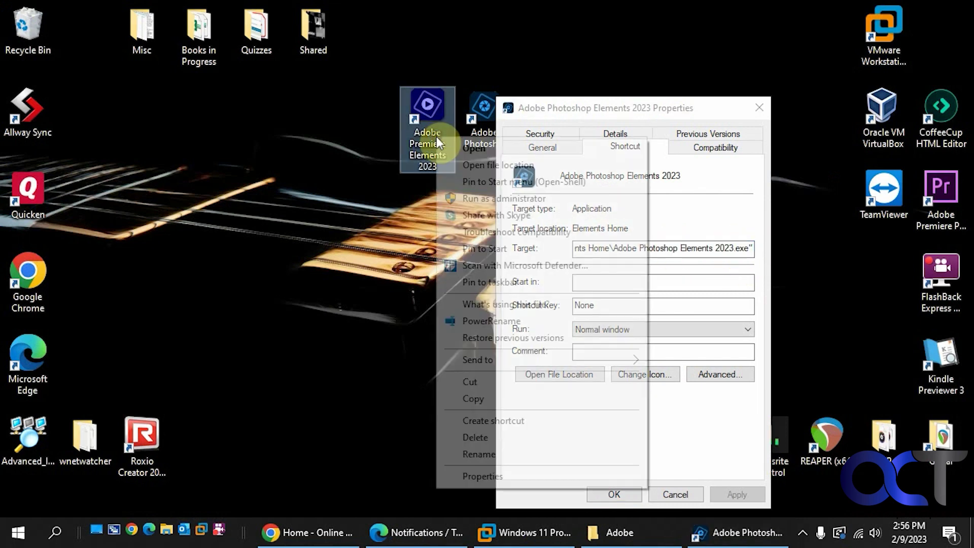
pyautogui.click(498, 474)
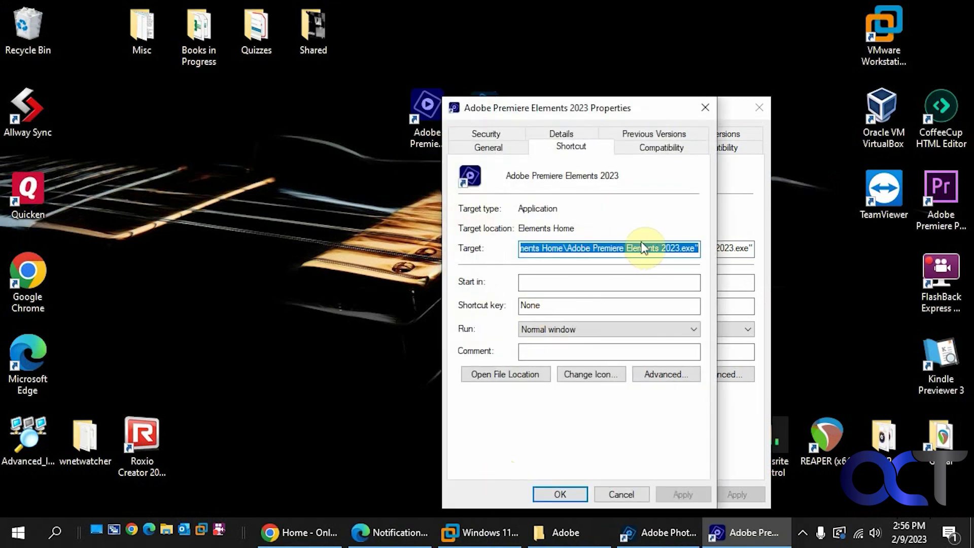
pyautogui.moveTo(654, 107); pyautogui.dragTo(382, 90)
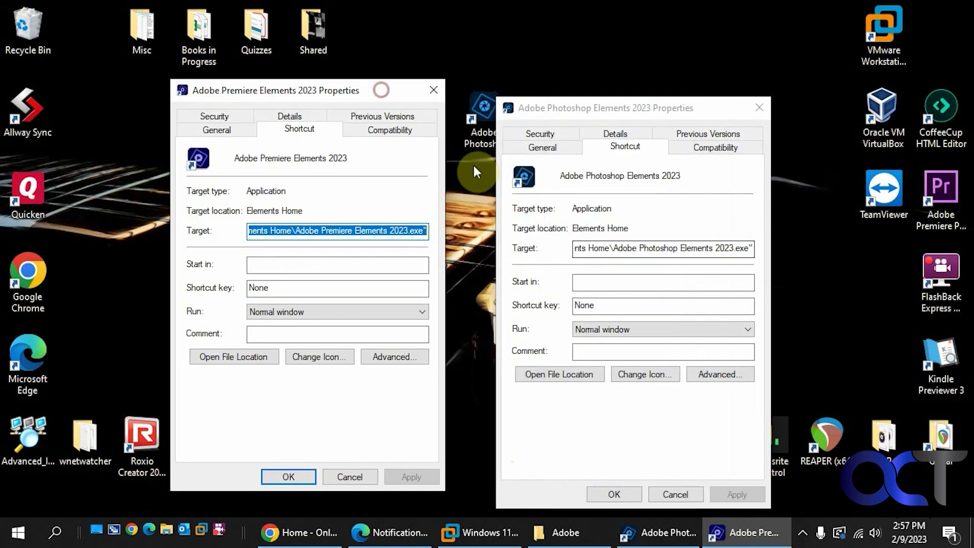
pyautogui.click(687, 248)
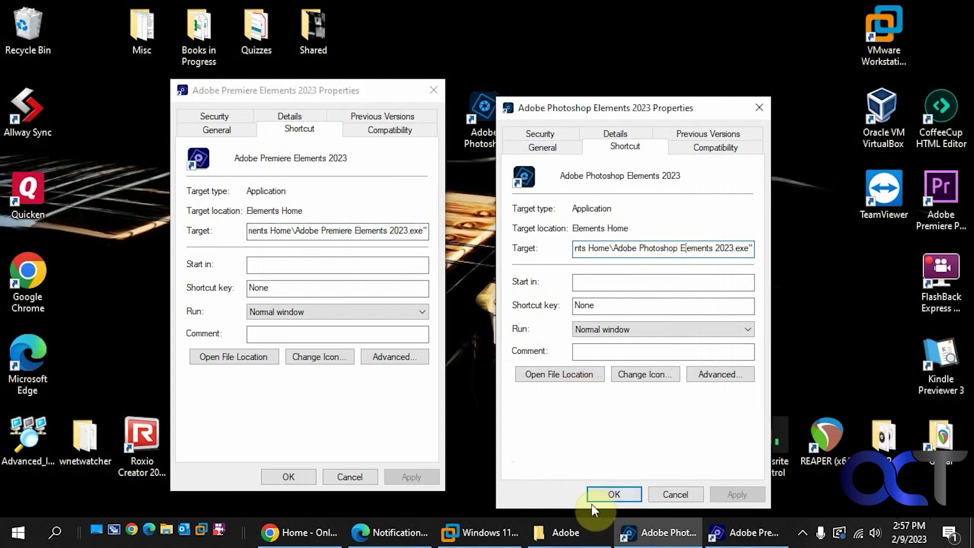
pyautogui.click(566, 533)
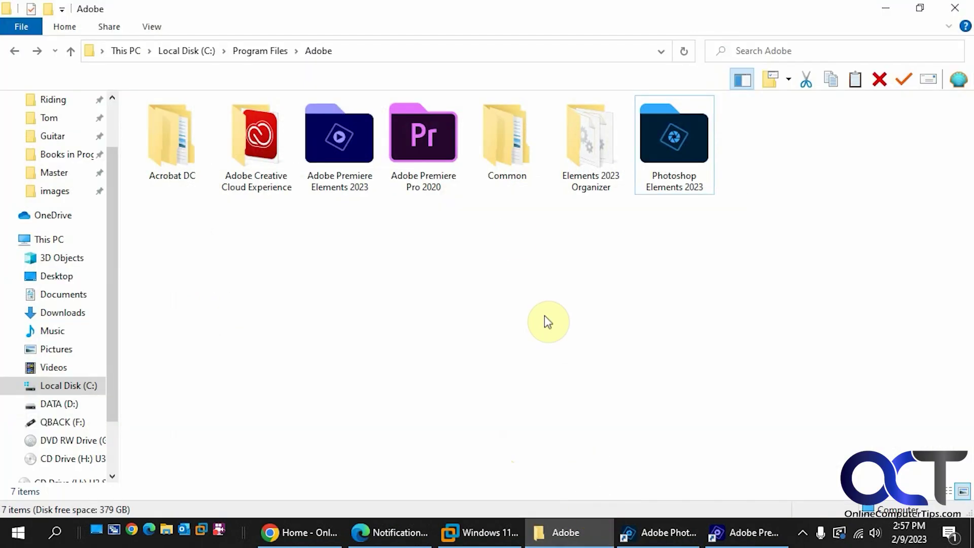
# - Open the Photoshop Elements 2023 folder and select PhotoshopElementsEditor.exe
pyautogui.click(401, 49)
pyautogui.click(312, 46)
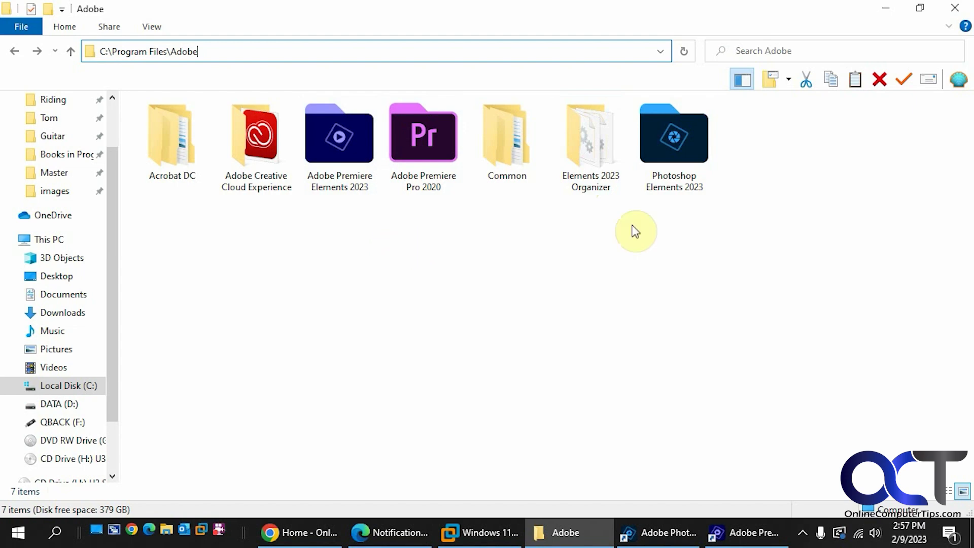
pyautogui.moveTo(678, 193)
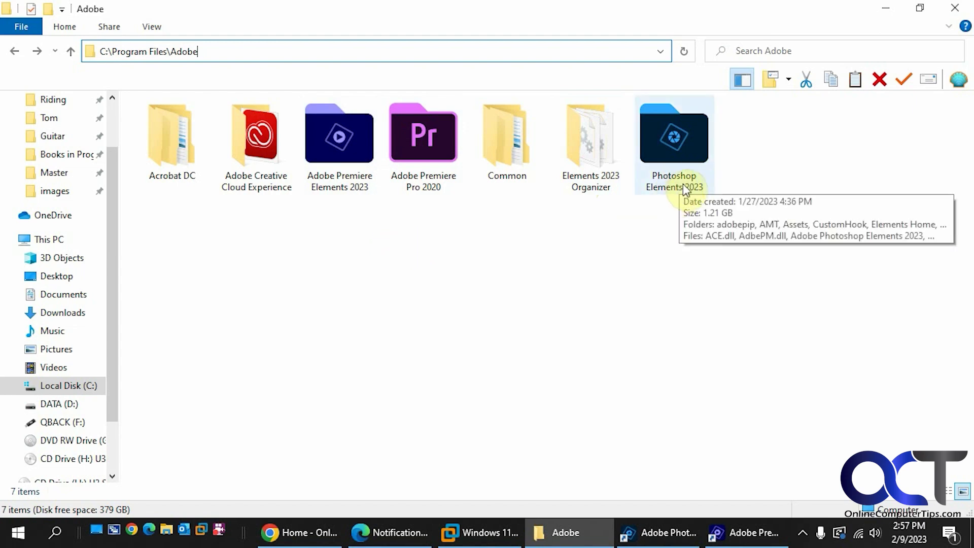
pyautogui.doubleClick(684, 152)
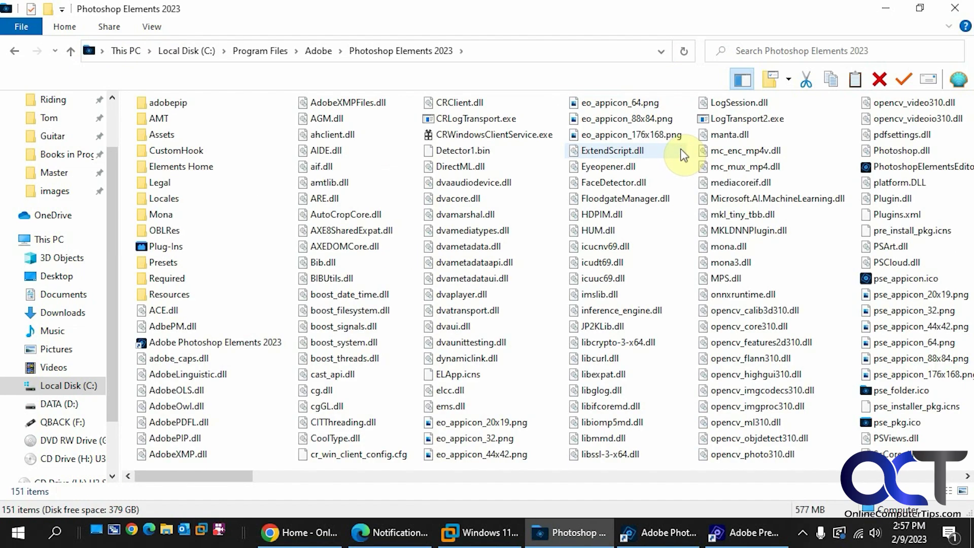
pyautogui.click(882, 167)
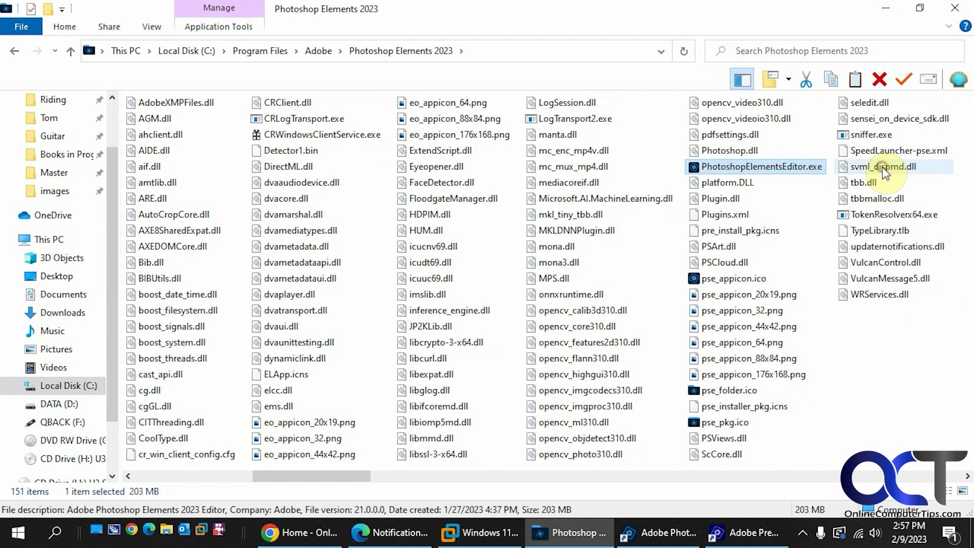
# - Select the Photoshop Elements 2023 folder path in the address bar
pyautogui.moveTo(798, 170)
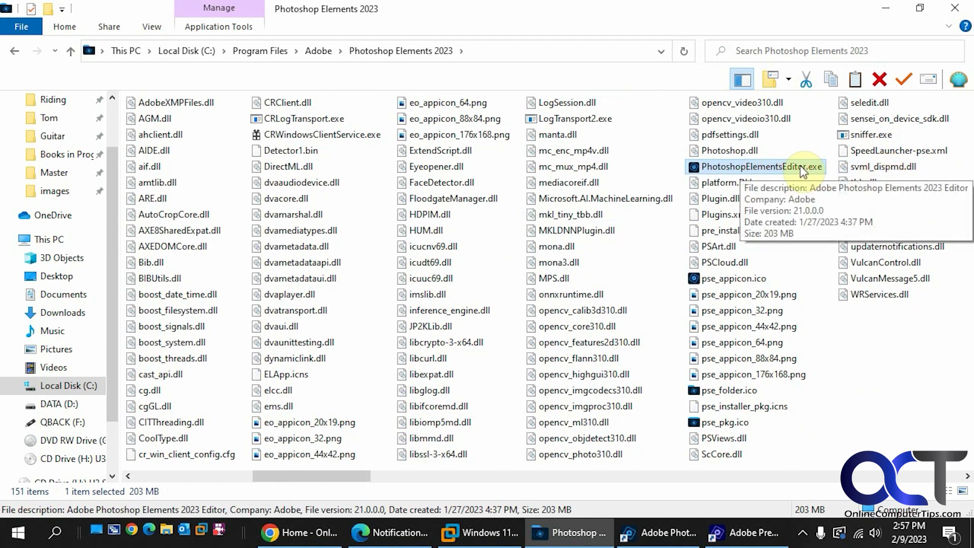
pyautogui.click(504, 50)
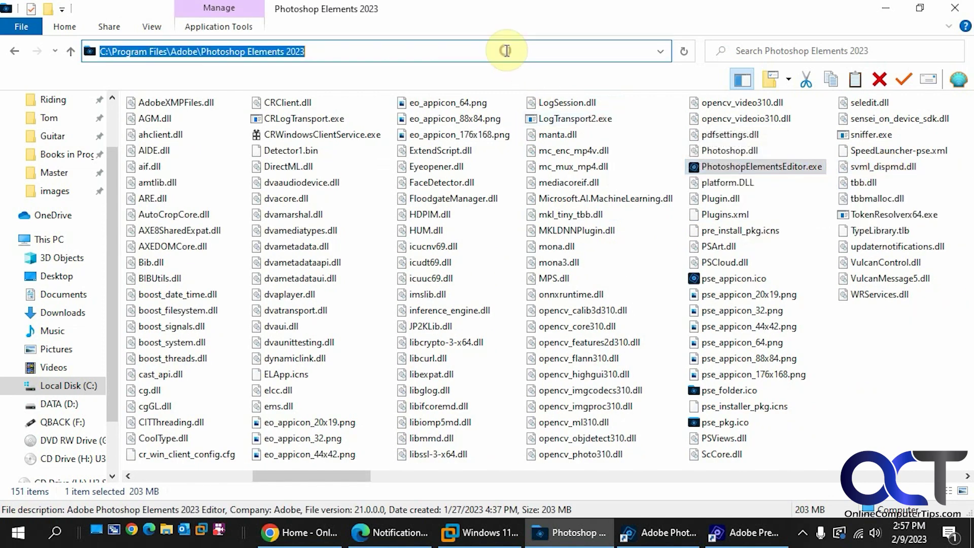
pyautogui.moveTo(505, 51); pyautogui.dragTo(81, 51)
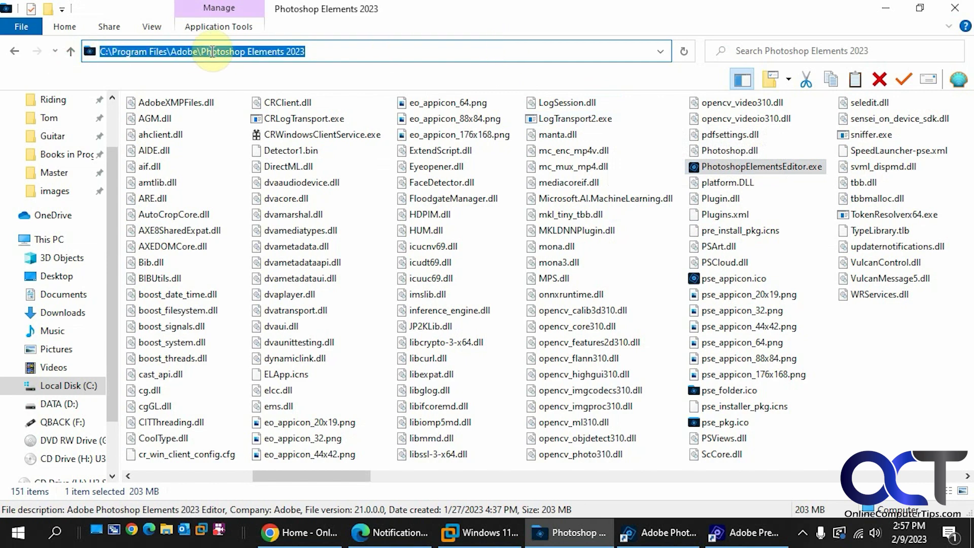
# - Replace the Target with the Photoshop Elements 2023 folder path plus \PhotoshopElementsEditor.exe
pyautogui.click(885, 9)
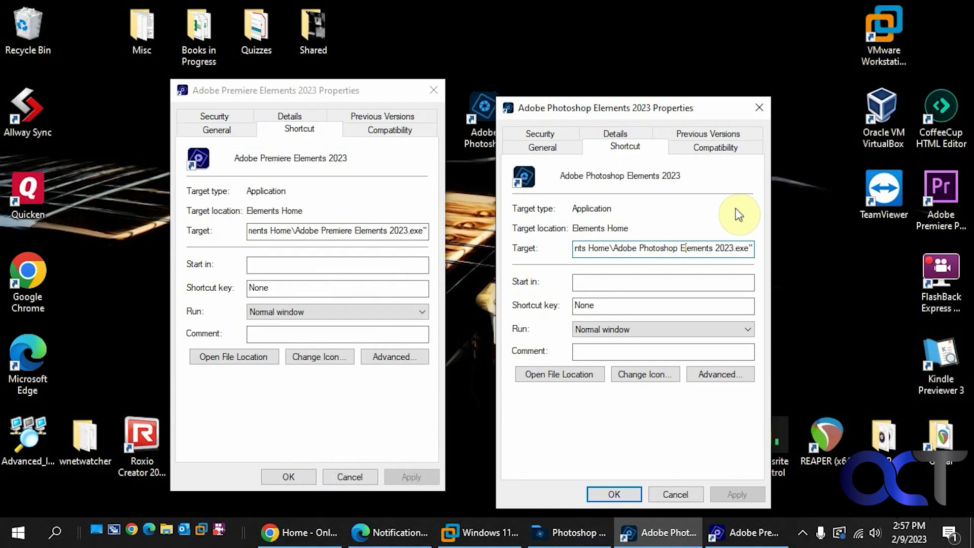
pyautogui.click(677, 248)
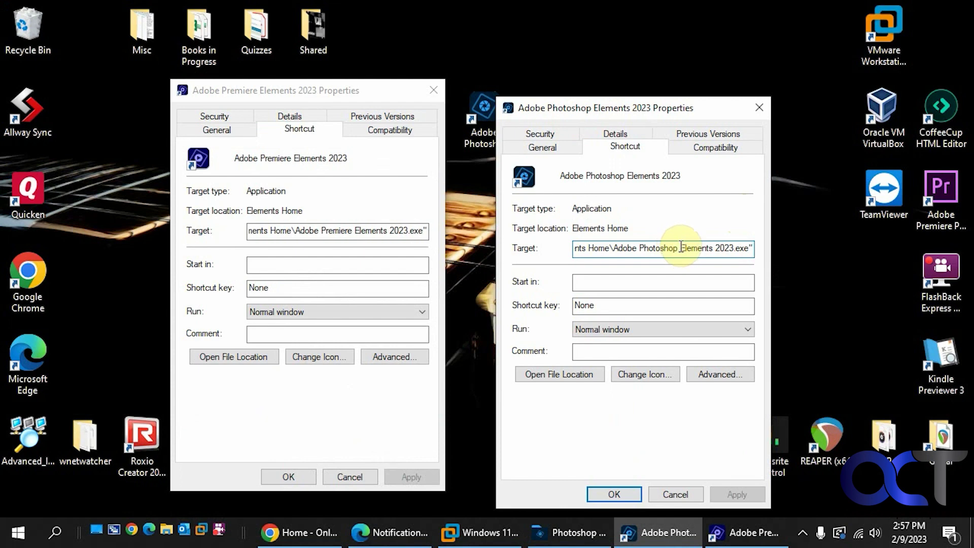
pyautogui.hotkey('ctrl', 'a')
pyautogui.hotkey('ctrl', 'v')
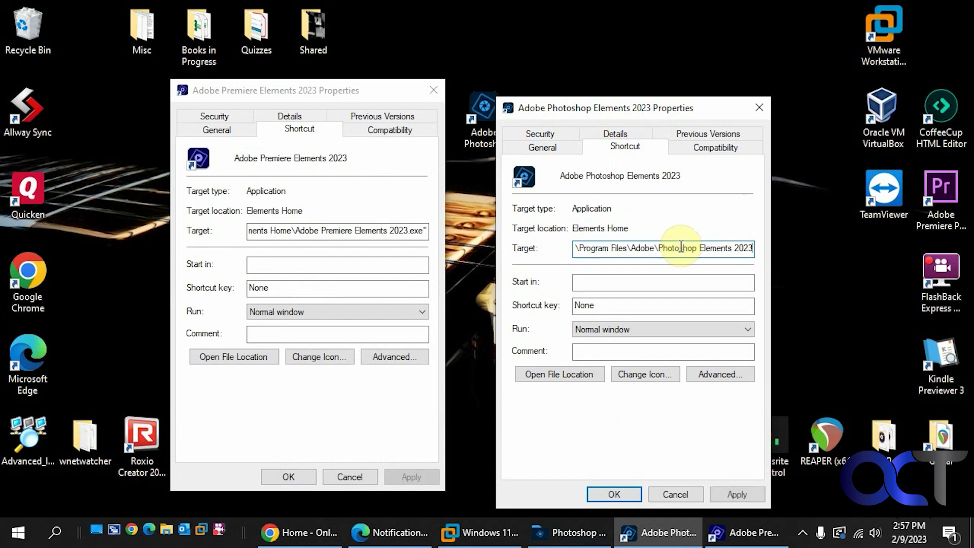
pyautogui.write('\\')
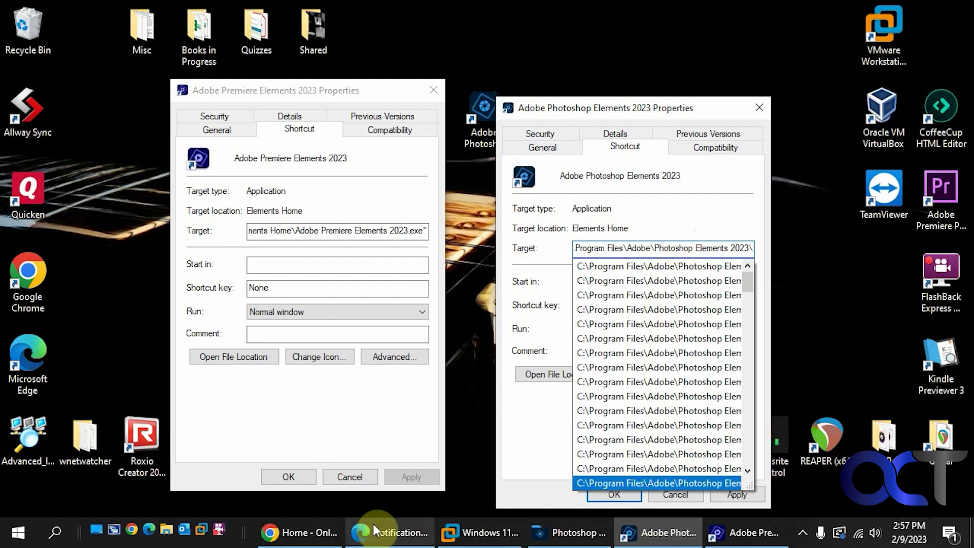
pyautogui.click(578, 533)
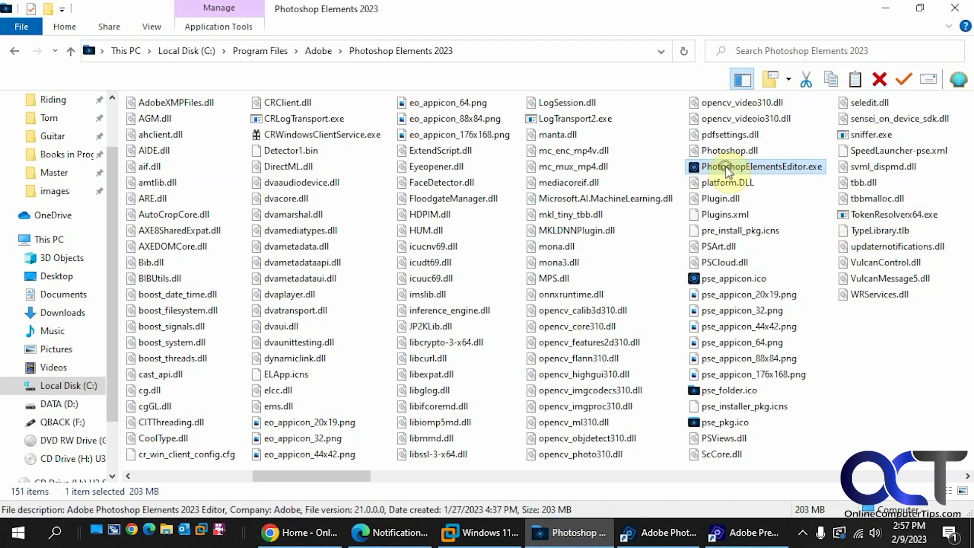
pyautogui.click(775, 168)
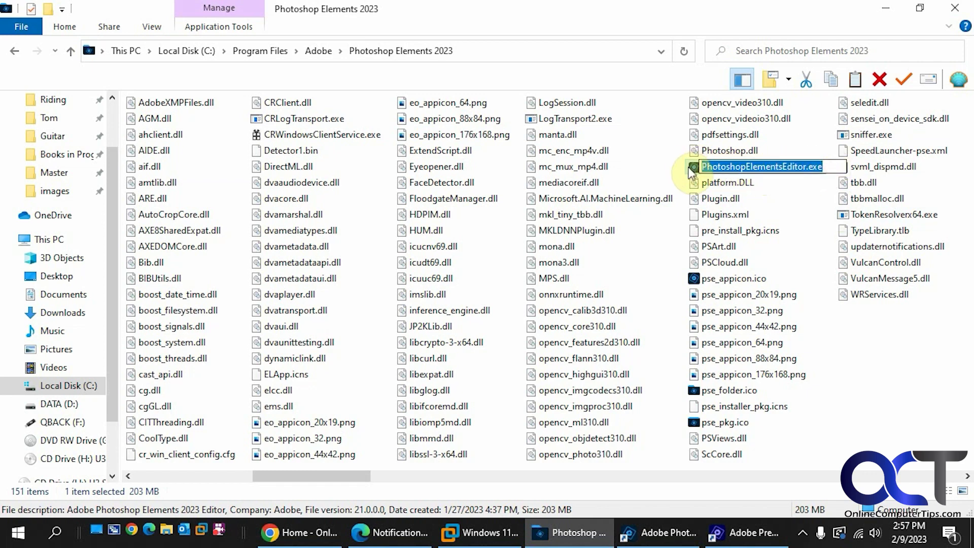
pyautogui.click(886, 7)
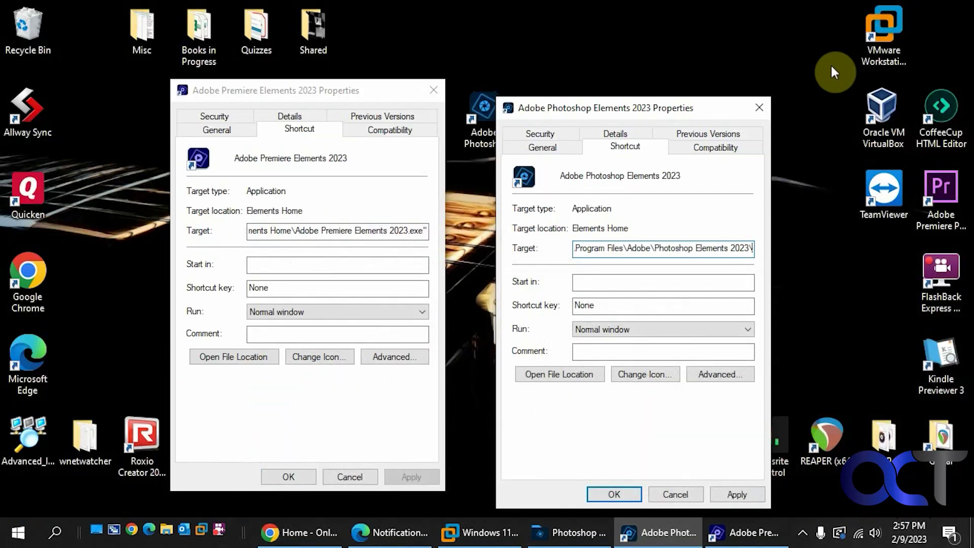
pyautogui.write('\\')
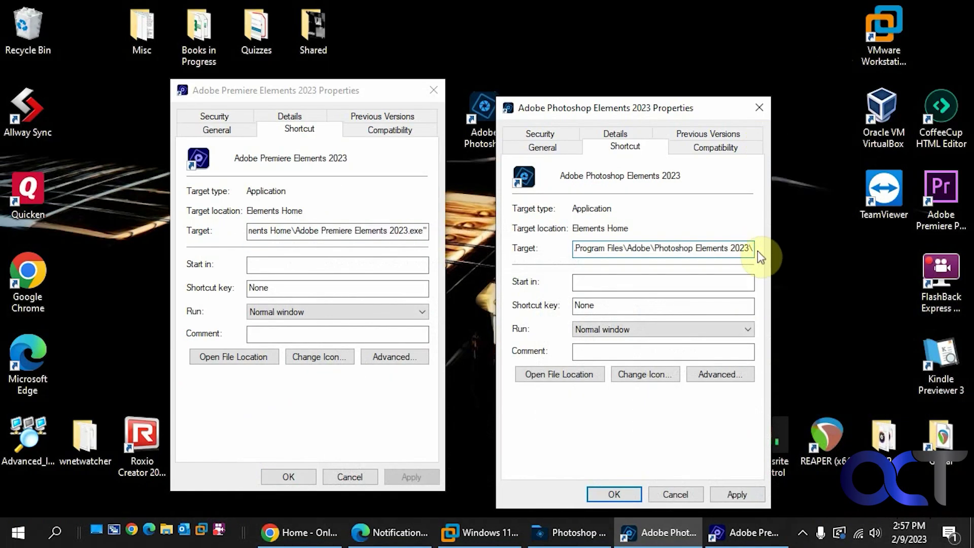
pyautogui.write('PhotoshopElementsEditor.exe')
pyautogui.click(731, 228)
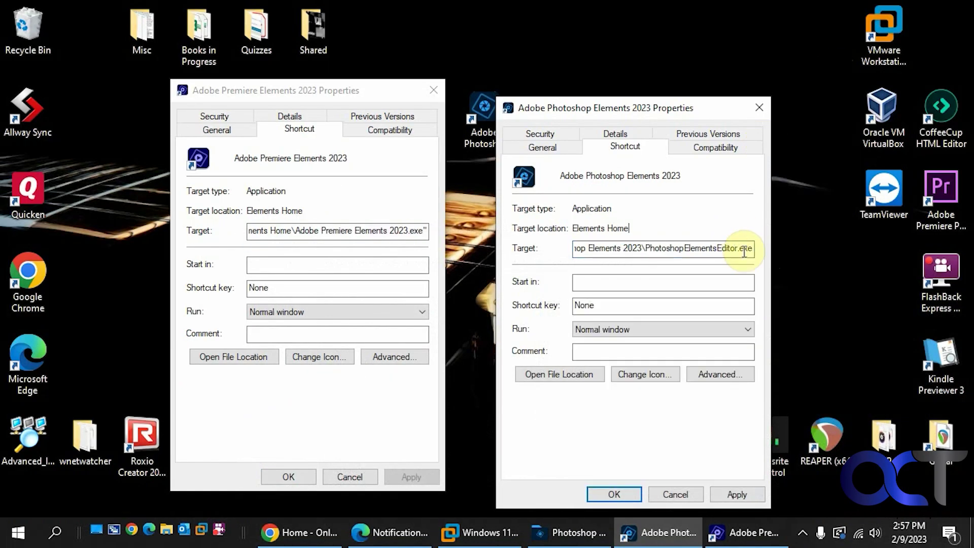
# - Review the new target path and apply the change
pyautogui.moveTo(729, 249); pyautogui.dragTo(543, 246)
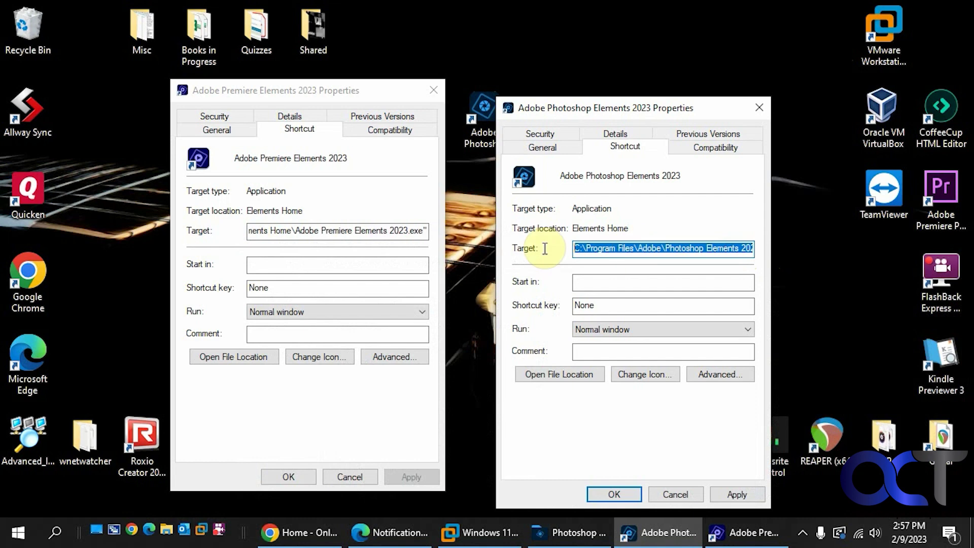
pyautogui.click(666, 249)
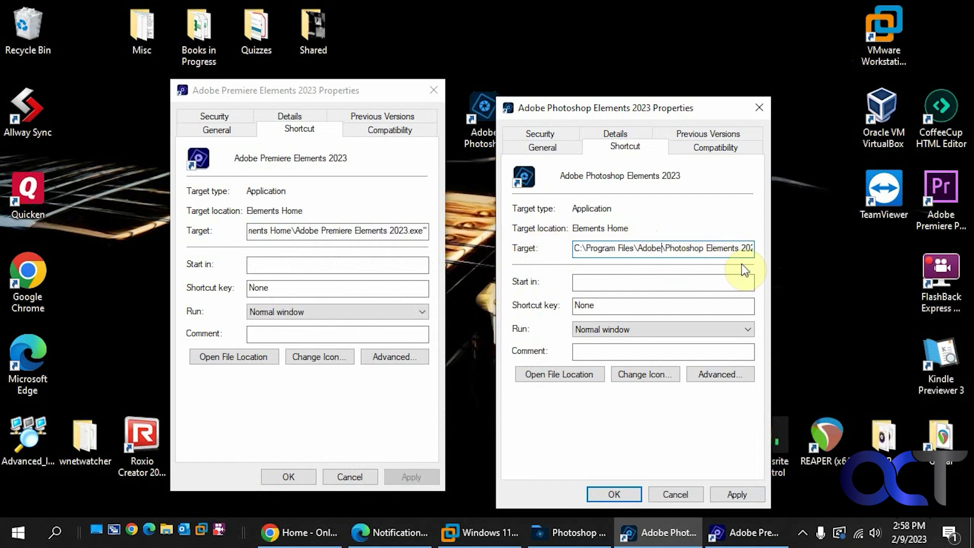
pyautogui.press('Right')
pyautogui.press('Right')
pyautogui.press('Right')
pyautogui.press('Right')
pyautogui.press('Right')
pyautogui.press('Right')
pyautogui.press('Right')
pyautogui.press('Right')
pyautogui.press('Right')
pyautogui.press('Right')
pyautogui.press('Right')
pyautogui.press('Right')
pyautogui.press('Right')
pyautogui.press('Right')
pyautogui.press('Right')
pyautogui.press('Right')
pyautogui.press('Right')
pyautogui.press('Right')
pyautogui.press('Right')
pyautogui.press('Right')
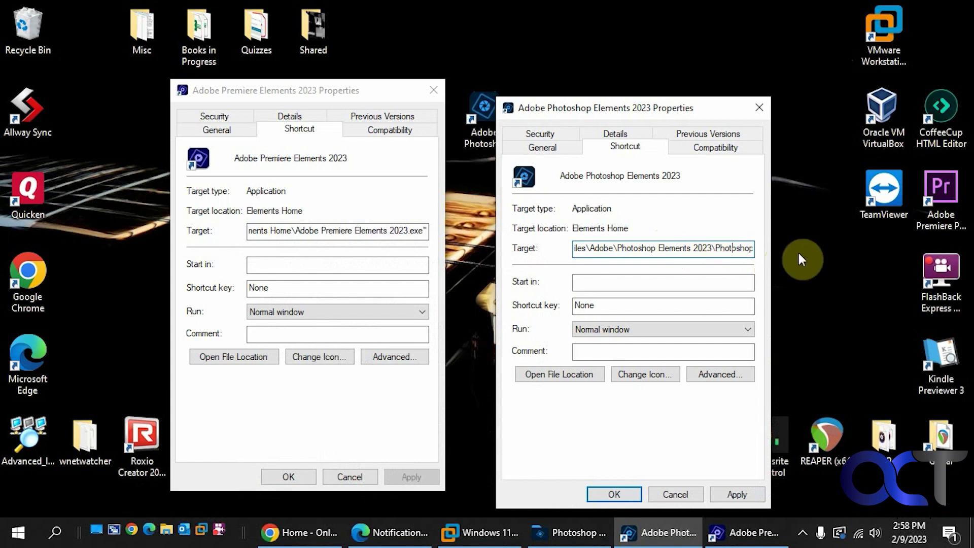
pyautogui.press('Right')
pyautogui.press('Right')
pyautogui.press('Right')
pyautogui.press('Right')
pyautogui.press('Right')
pyautogui.press('Right')
pyautogui.press('Right')
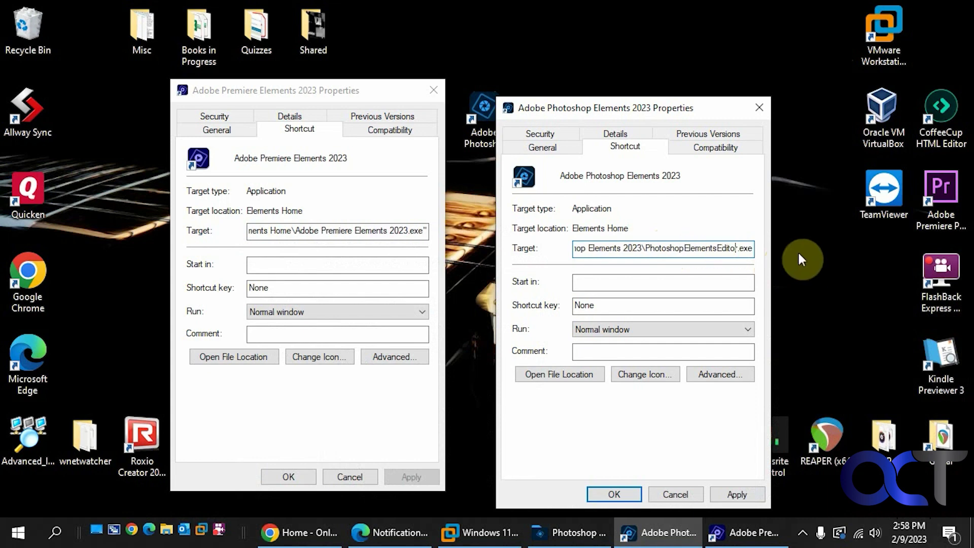
pyautogui.click(737, 495)
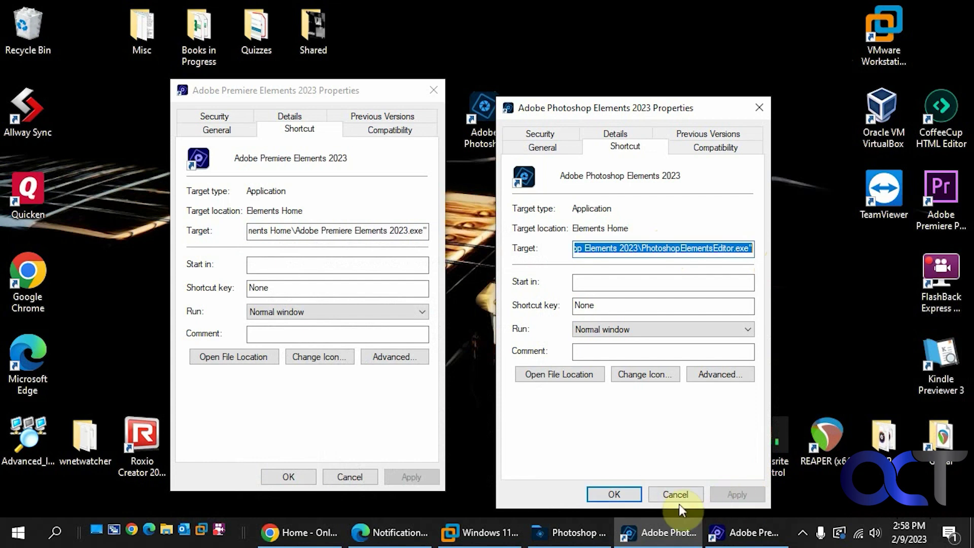
# - Confirm with OK, launch the retargeted Photoshop Elements shortcut to verify the editor opens, then close it
pyautogui.click(614, 495)
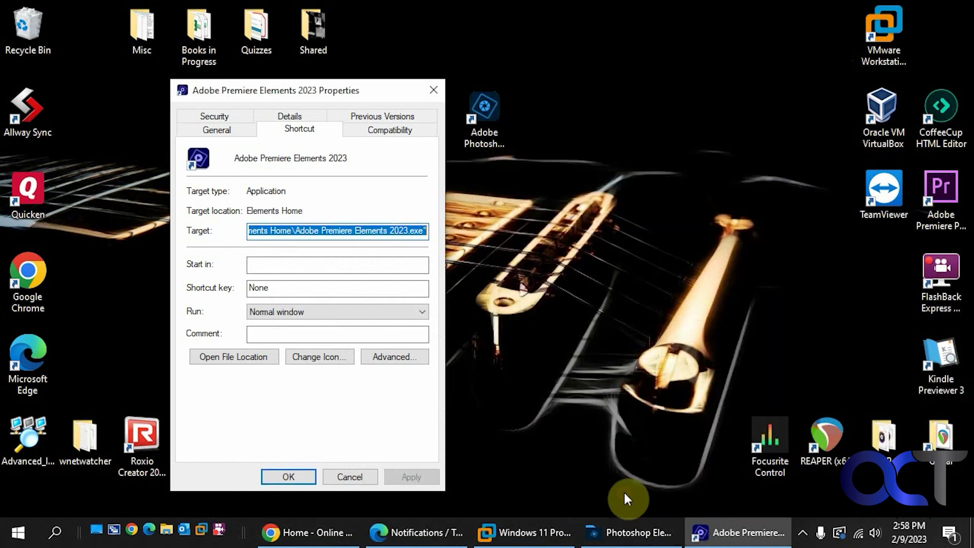
pyautogui.click(487, 134)
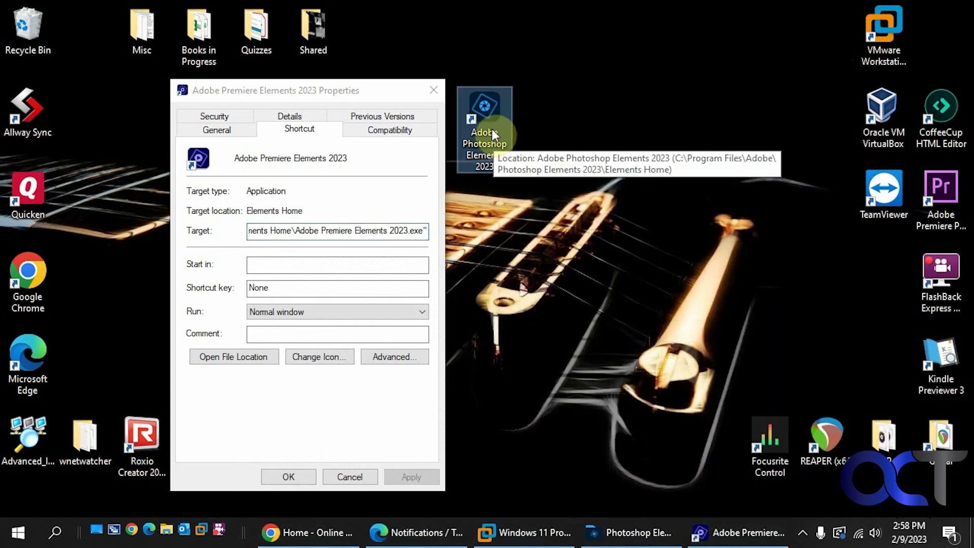
pyautogui.doubleClick(492, 133)
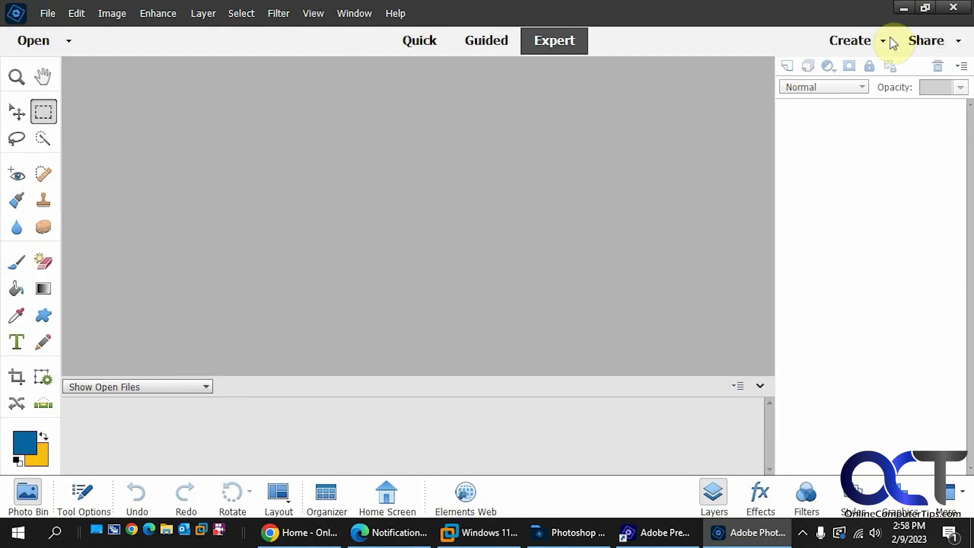
pyautogui.click(954, 12)
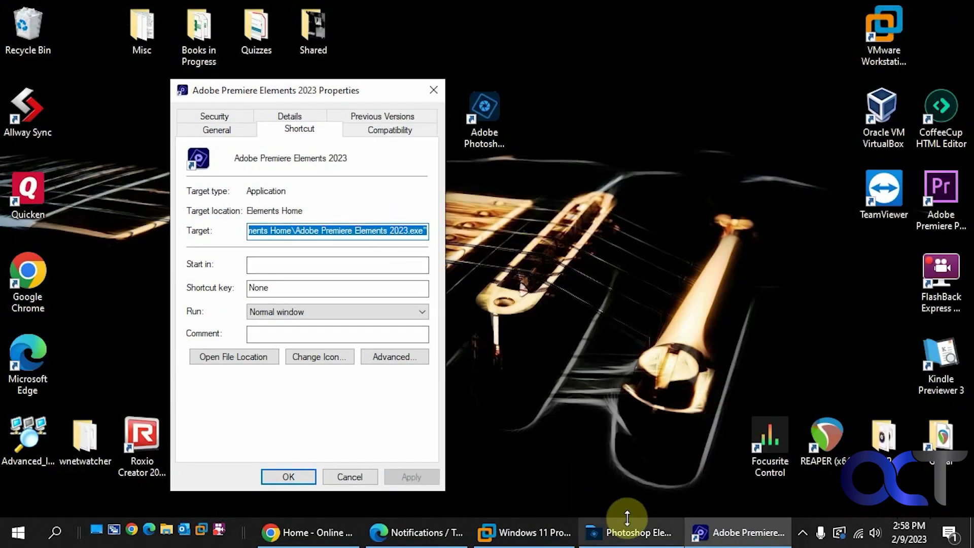
pyautogui.click(629, 530)
# - Paste the Adobe Premiere Elements 2023 folder path, followed by '\', into the Premiere shortcut's Target
pyautogui.click(14, 52)
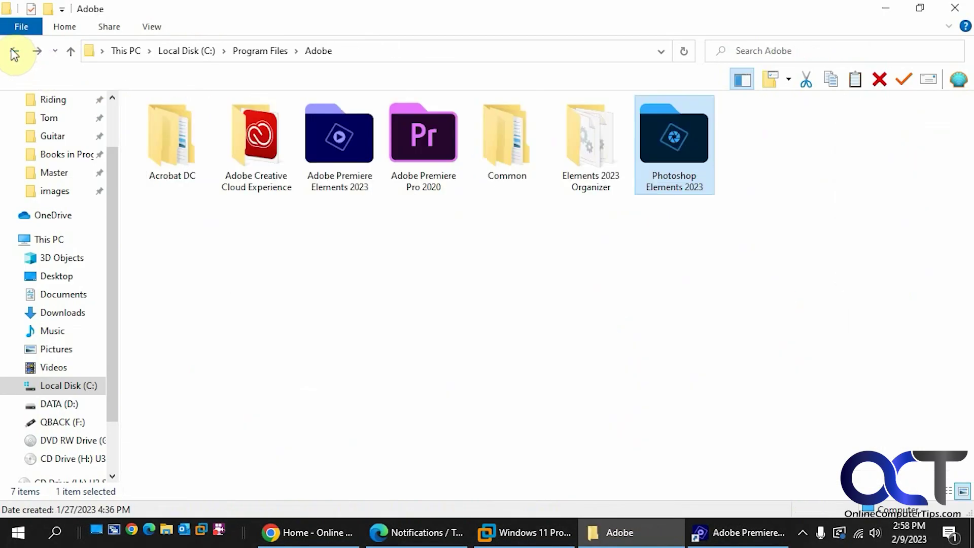
pyautogui.moveTo(351, 194)
pyautogui.doubleClick(349, 175)
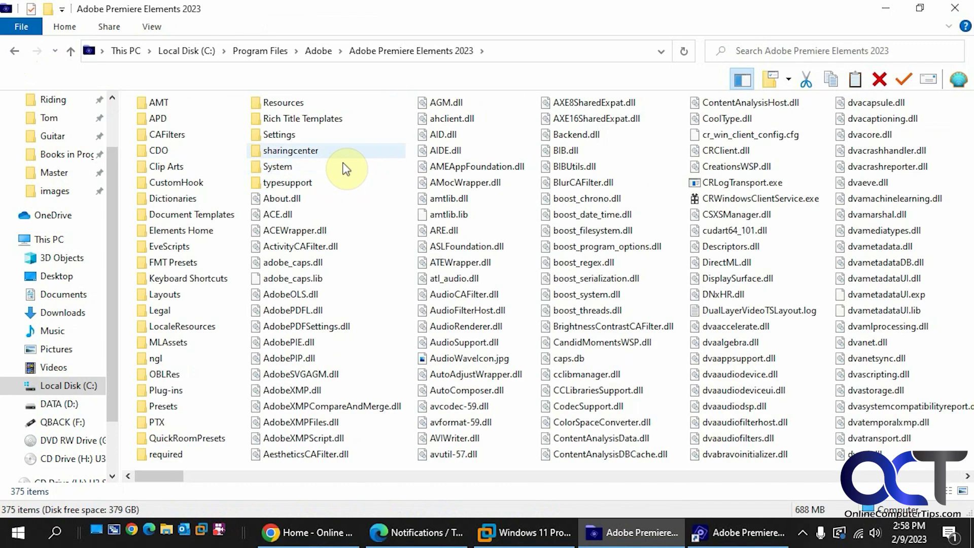
pyautogui.click(532, 48)
pyautogui.moveTo(532, 49); pyautogui.dragTo(54, 48)
pyautogui.hotkey('ctrl', 'c')
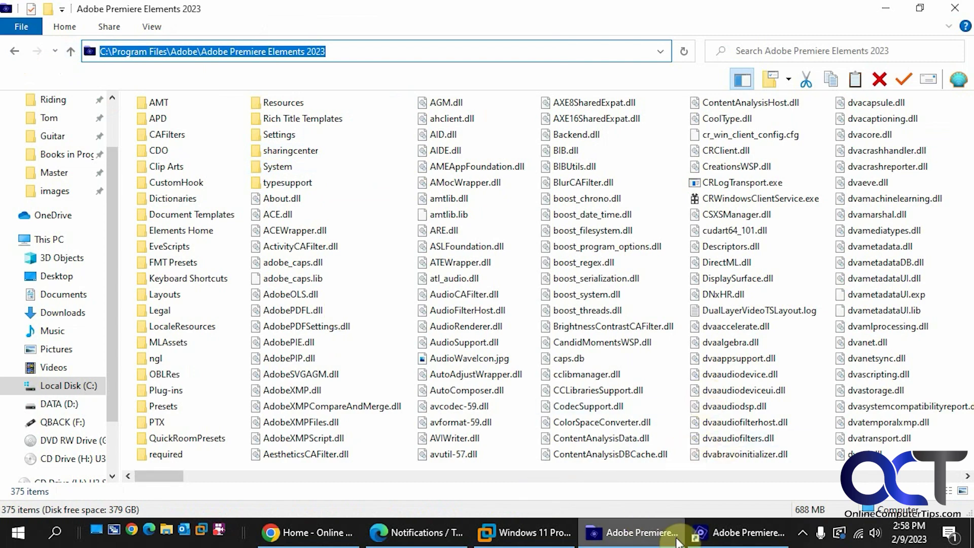
pyautogui.click(738, 532)
pyautogui.hotkey('ctrl', 'v')
pyautogui.write('\\')
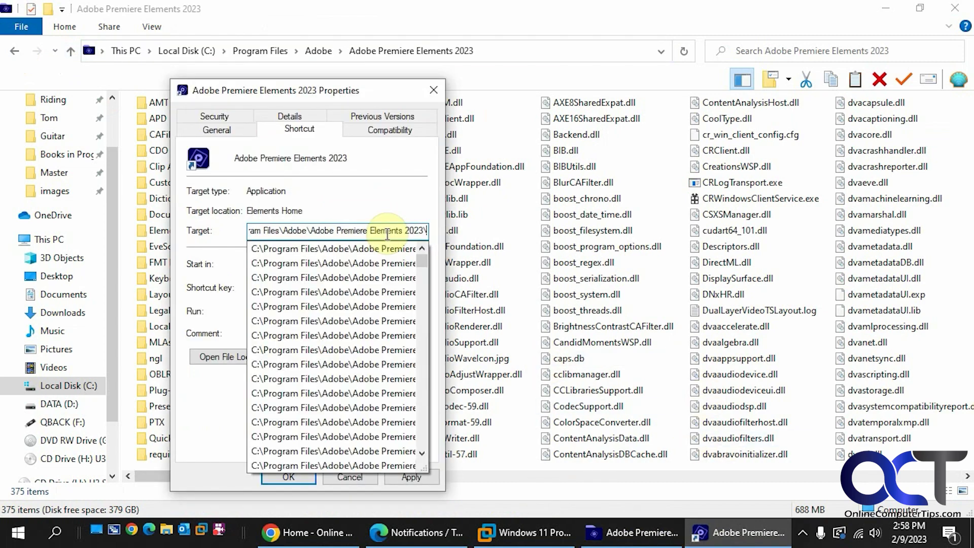
# - Copy the PremiereElementsEditor.exe file name from the Premiere Elements 2023 folder
pyautogui.click(648, 17)
pyautogui.scroll(-5, 690, 283)
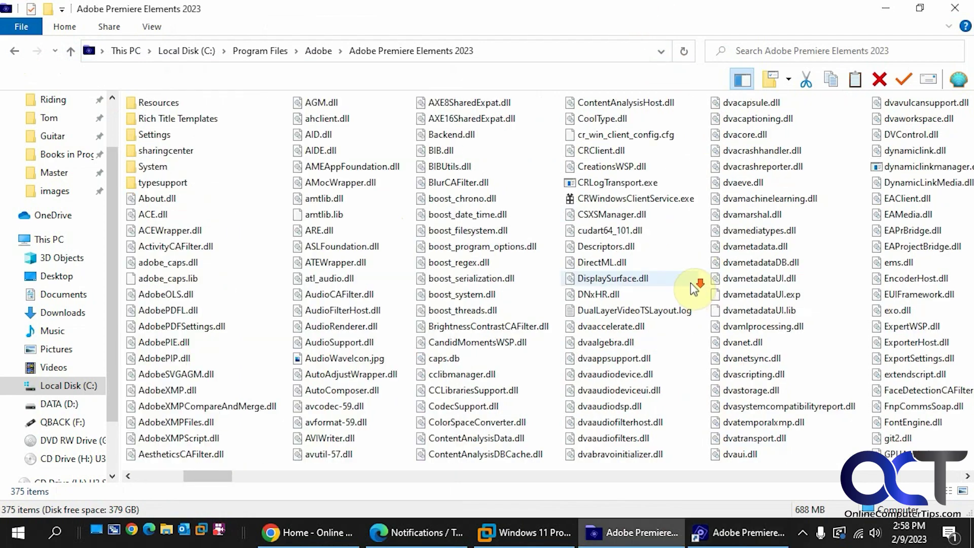
pyautogui.scroll(-5, 693, 285)
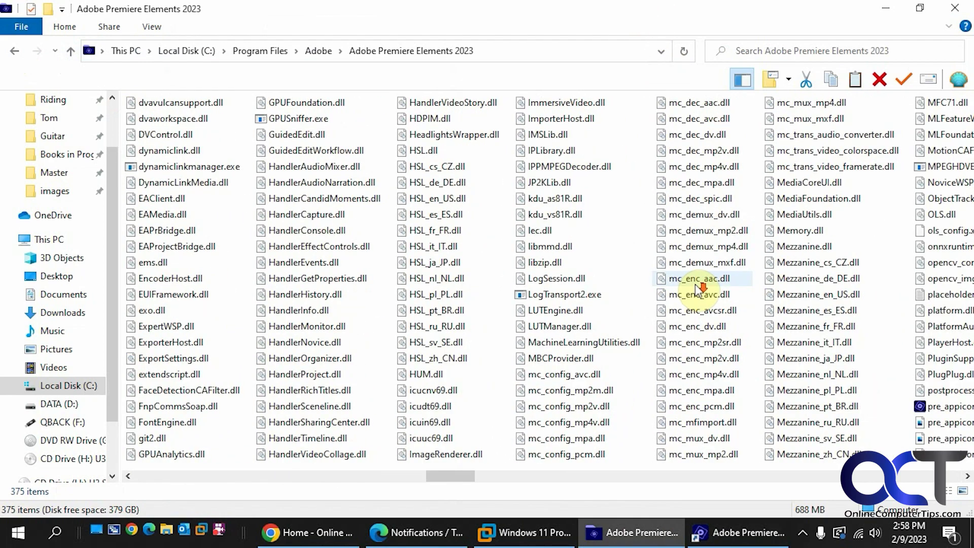
pyautogui.click(823, 231)
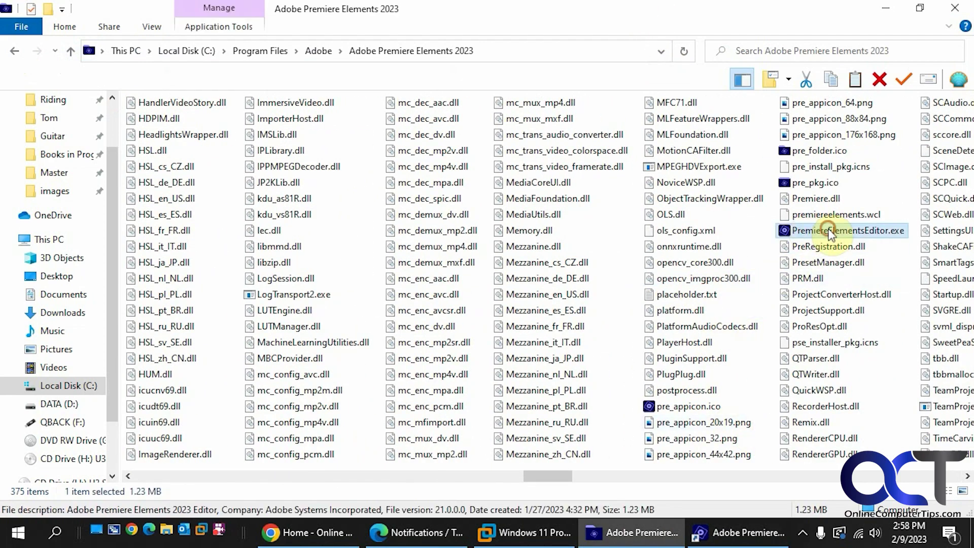
pyautogui.click(906, 233)
pyautogui.hotkey('ctrl', 'c')
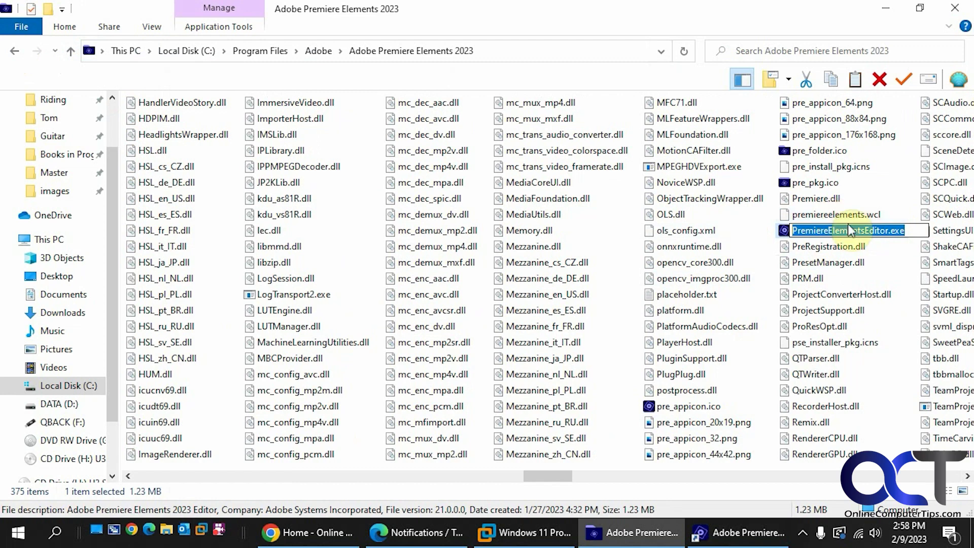
pyautogui.click(729, 537)
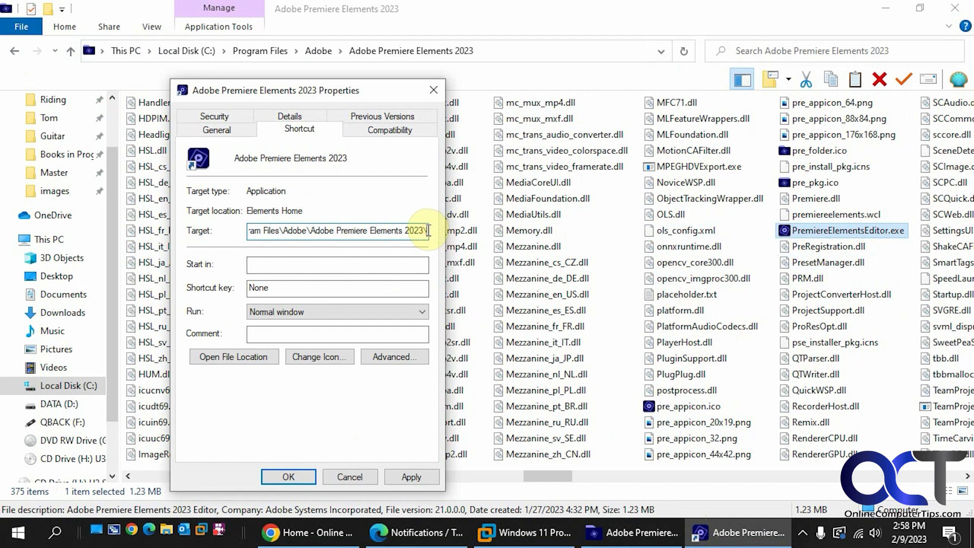
# - Append the PremiereElementsEditor.exe name to the Target, apply, and close the Properties
pyautogui.hotkey('ctrl', 'v')
pyautogui.click(419, 477)
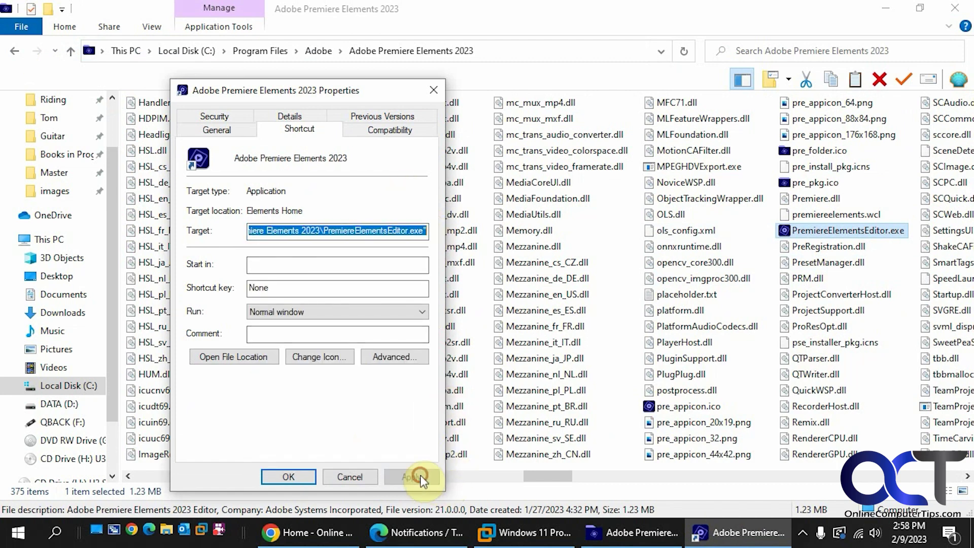
pyautogui.click(288, 476)
# - Launch the Premiere Elements 2023 desktop shortcut to confirm the editor opens directly, then close it
pyautogui.click(885, 9)
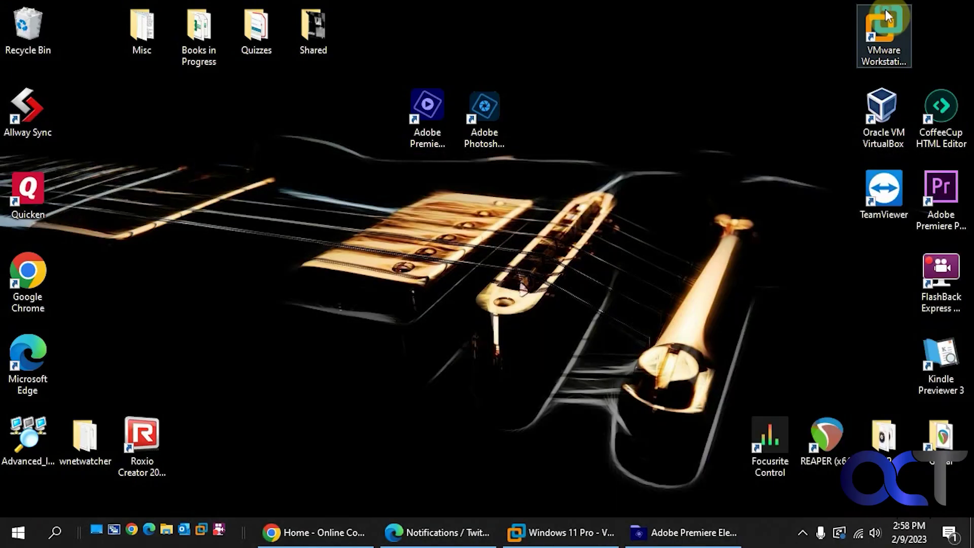
pyautogui.click(425, 138)
pyautogui.doubleClick(427, 132)
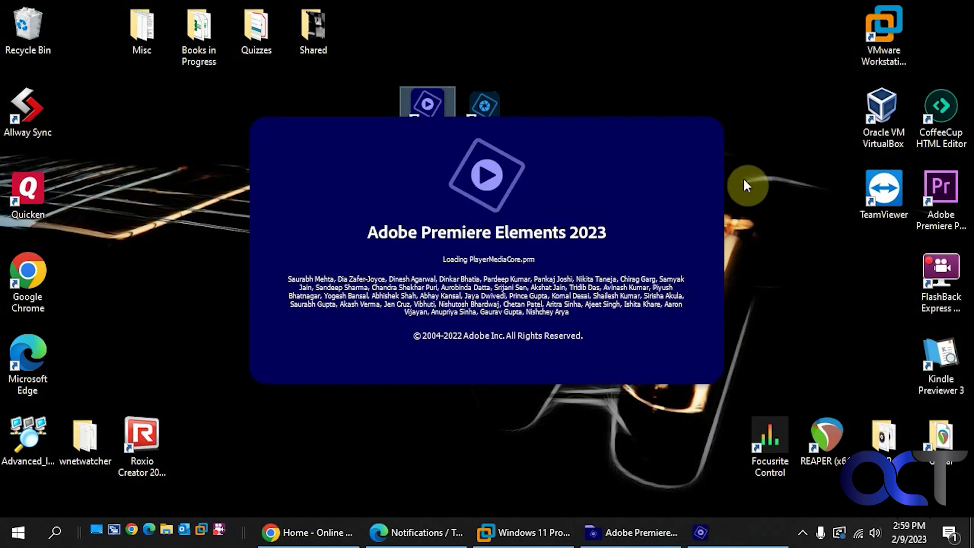
pyautogui.click(841, 133)
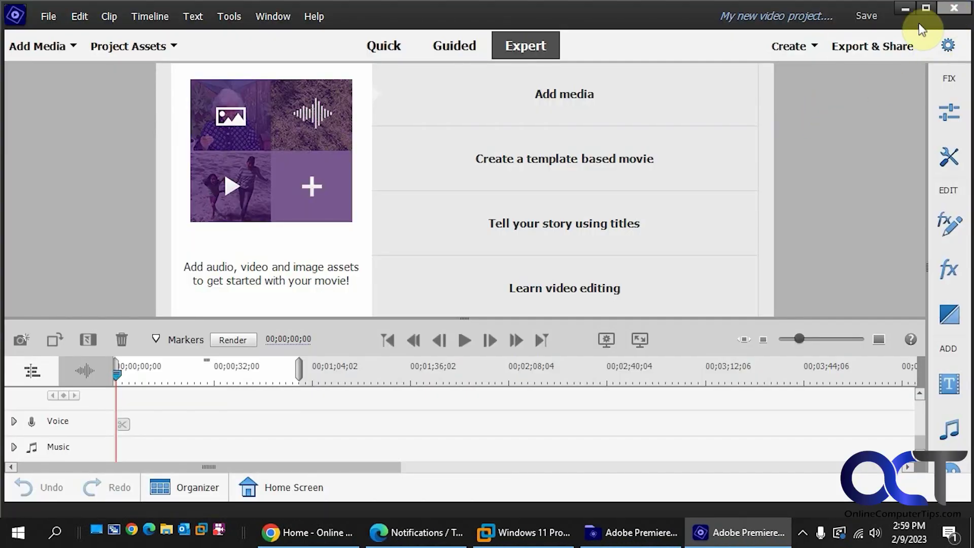
pyautogui.click(948, 11)
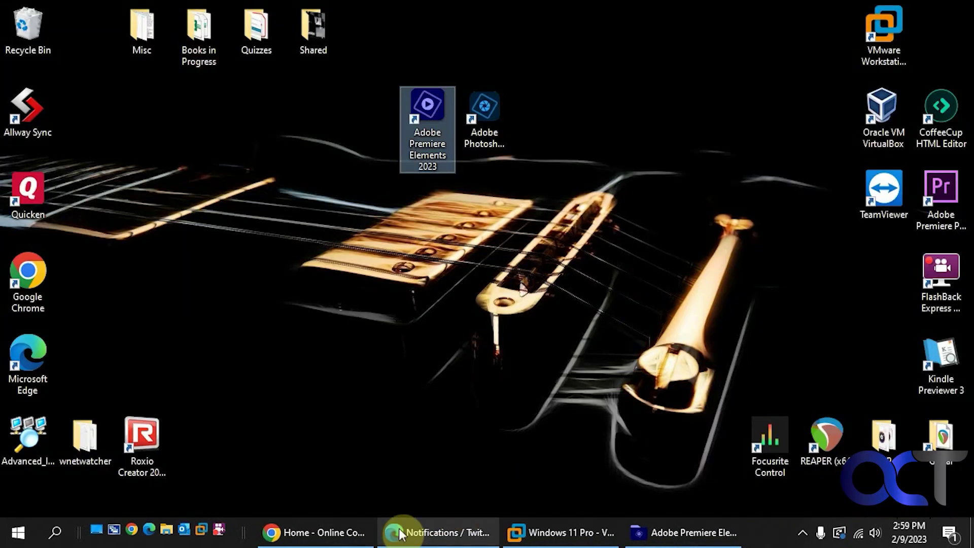
pyautogui.click(667, 538)
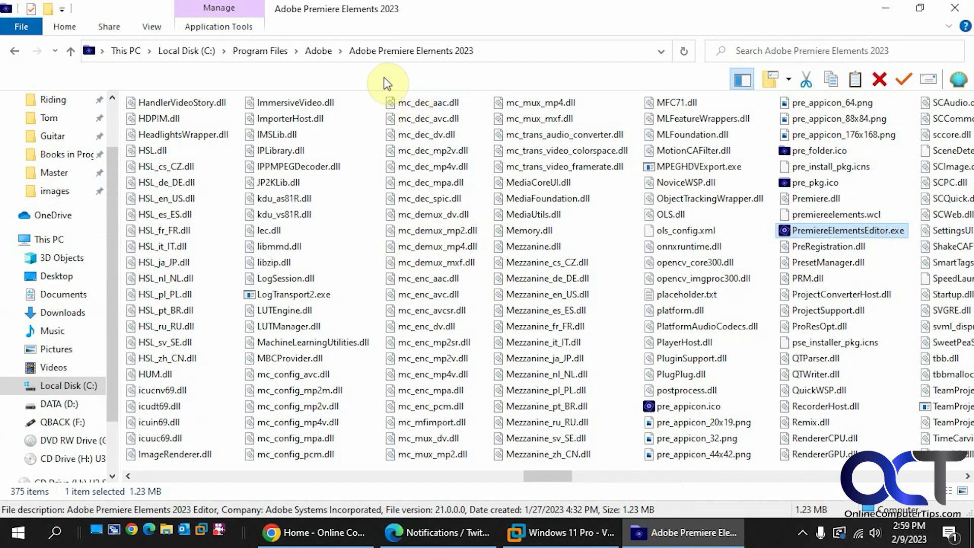
# - In Folder Options, uncheck Hide extensions for known file types and apply the view to all folders
pyautogui.click(153, 26)
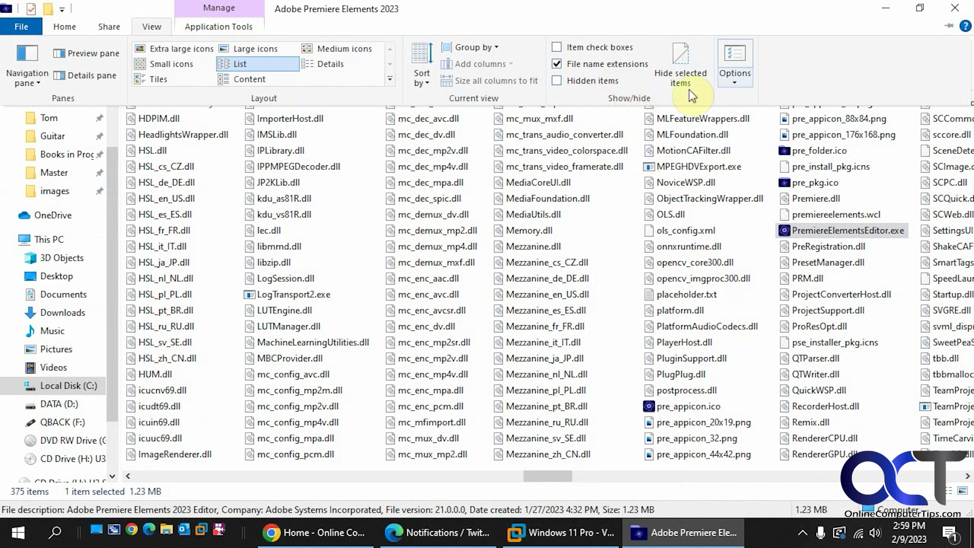
pyautogui.click(732, 59)
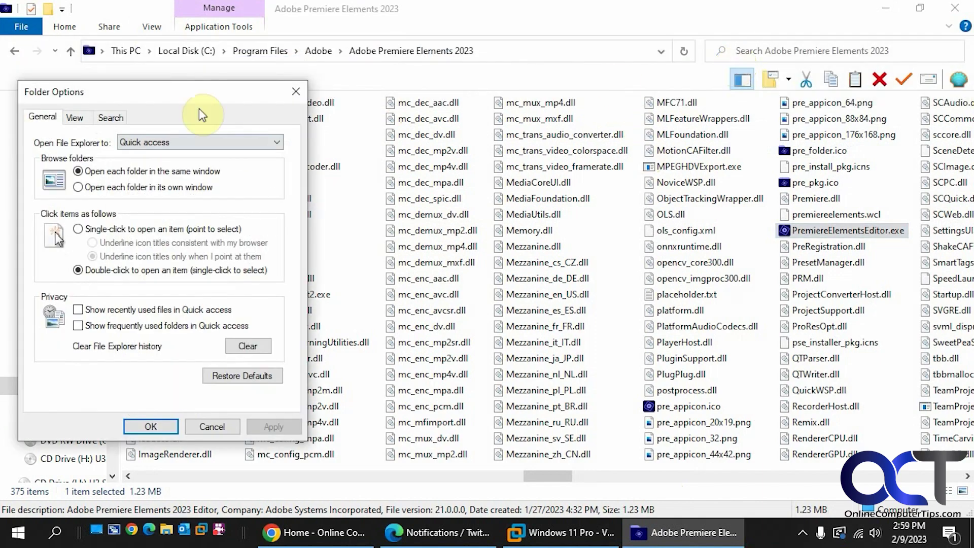
pyautogui.moveTo(190, 90); pyautogui.dragTo(388, 96)
pyautogui.click(274, 124)
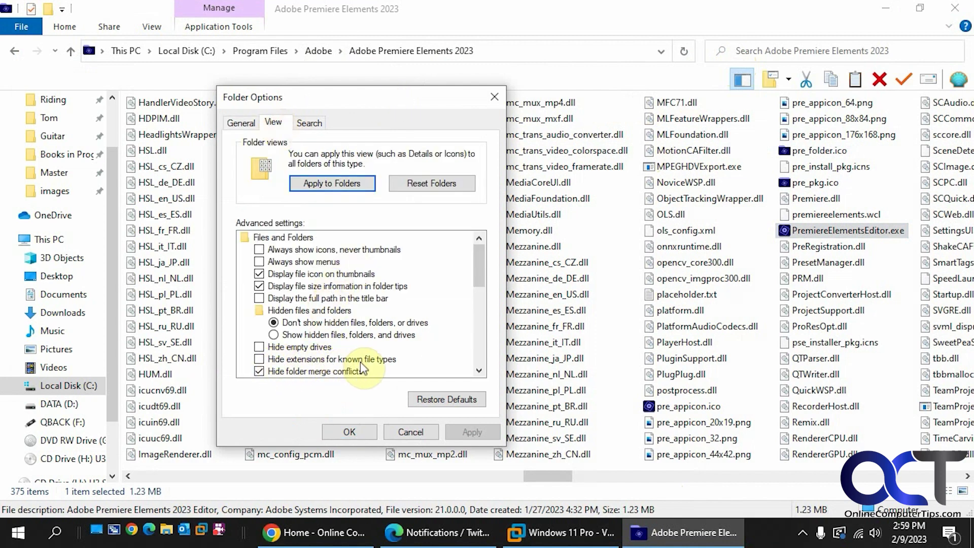
pyautogui.click(339, 356)
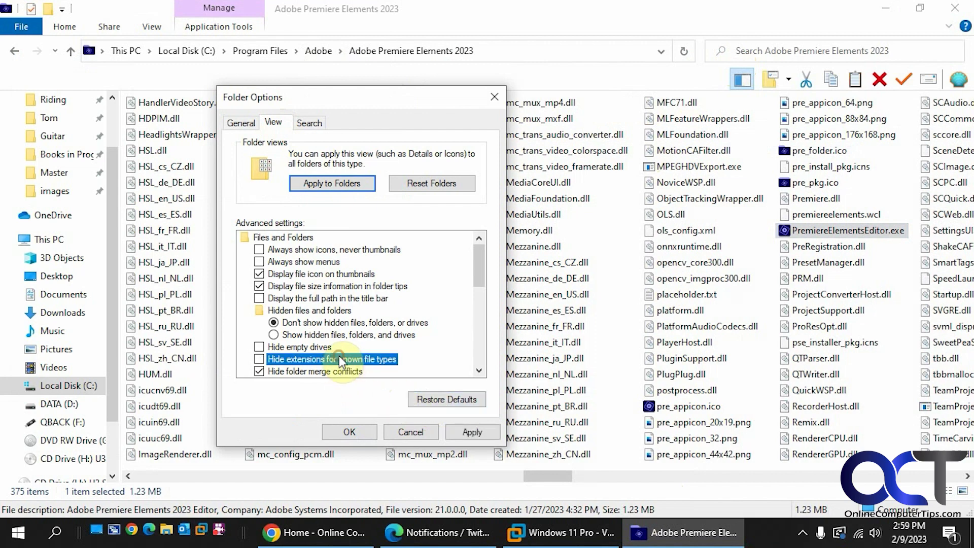
pyautogui.click(339, 182)
pyautogui.click(552, 262)
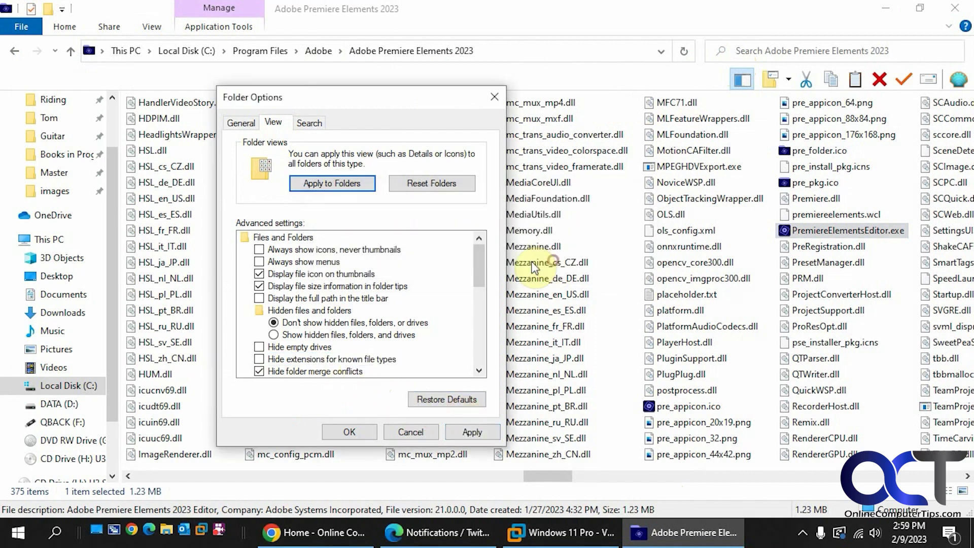
pyautogui.click(361, 429)
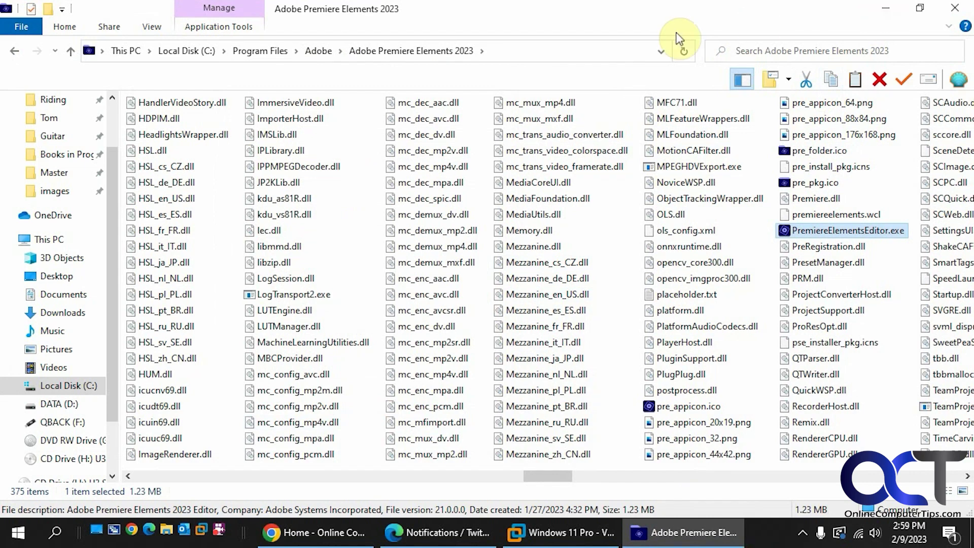
# - Reopen the Photoshop Elements 2023 folder and inspect its address path
pyautogui.click(14, 51)
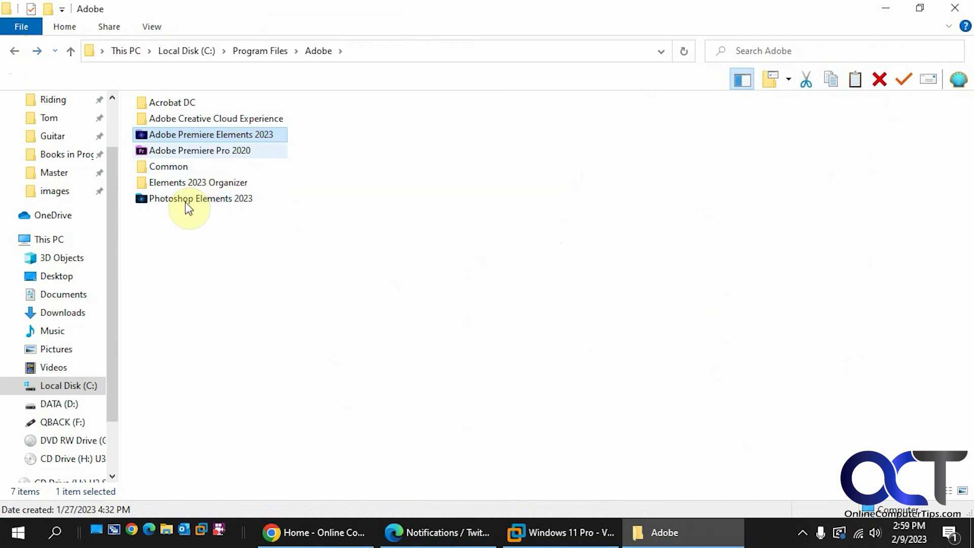
pyautogui.doubleClick(198, 199)
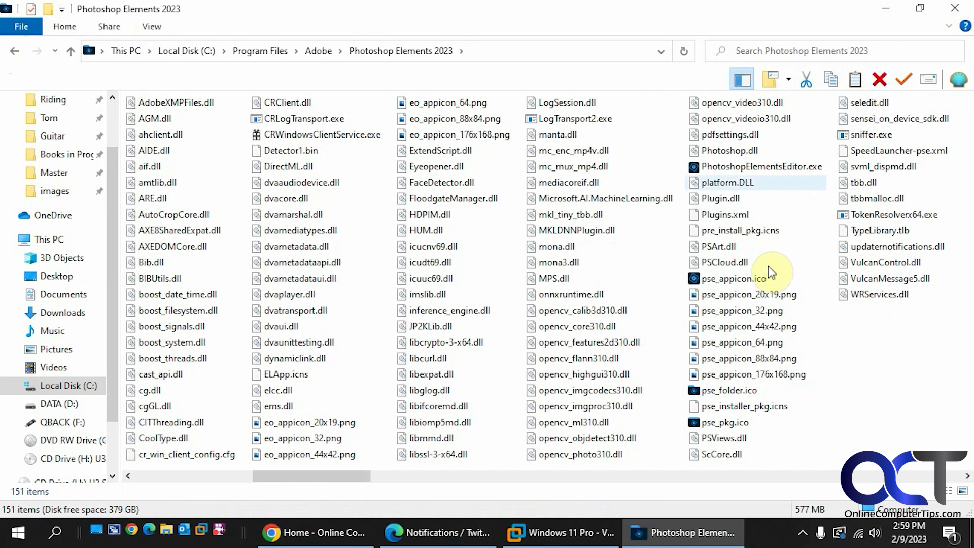
pyautogui.click(530, 46)
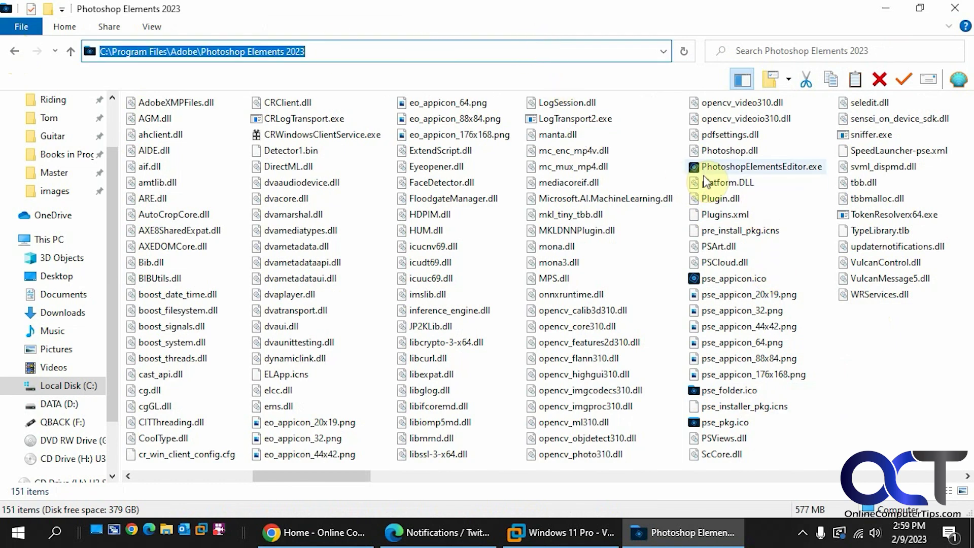
pyautogui.click(328, 48)
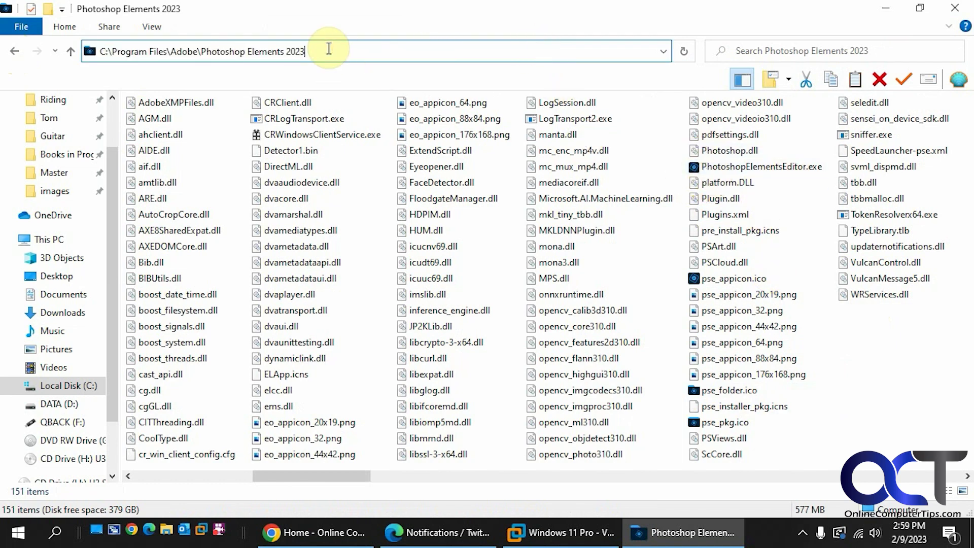
pyautogui.write('\\')
pyautogui.click(342, 23)
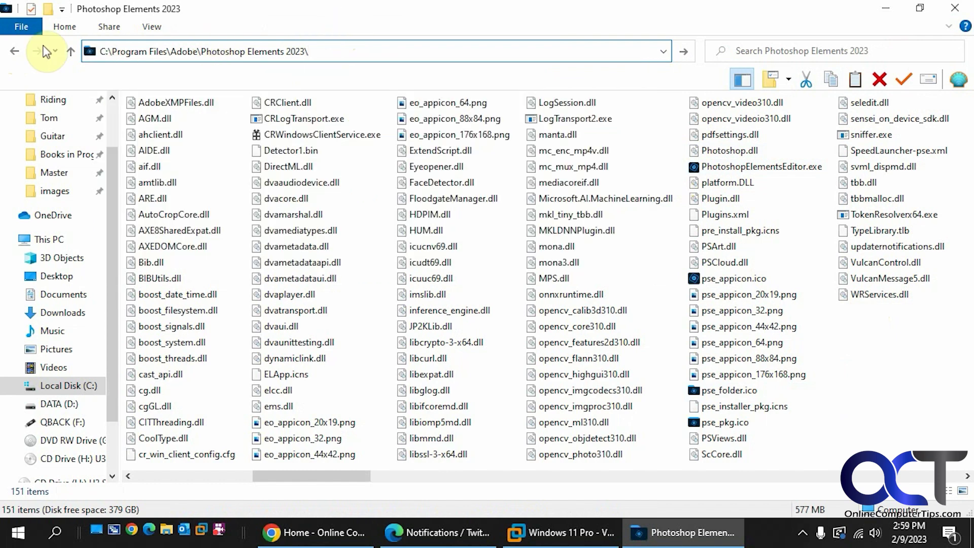
# - Go back to the Adobe folder and open Elements 2023 Organizer
pyautogui.click(15, 51)
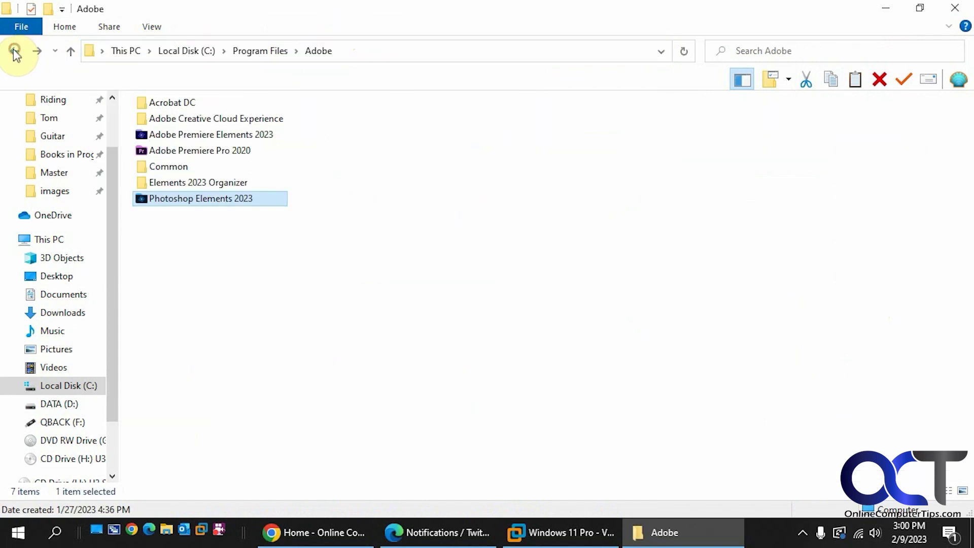
pyautogui.doubleClick(214, 182)
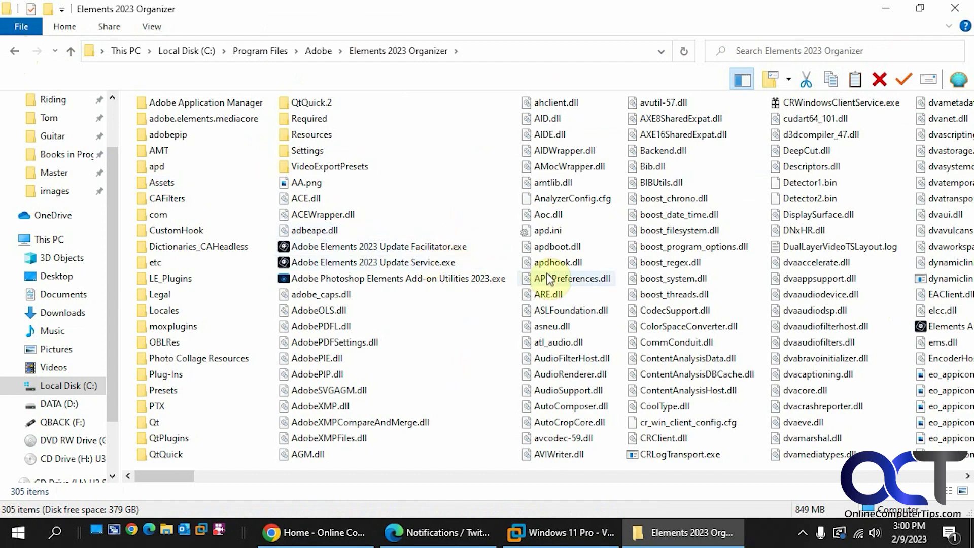
pyautogui.hscroll(1, 548, 279)
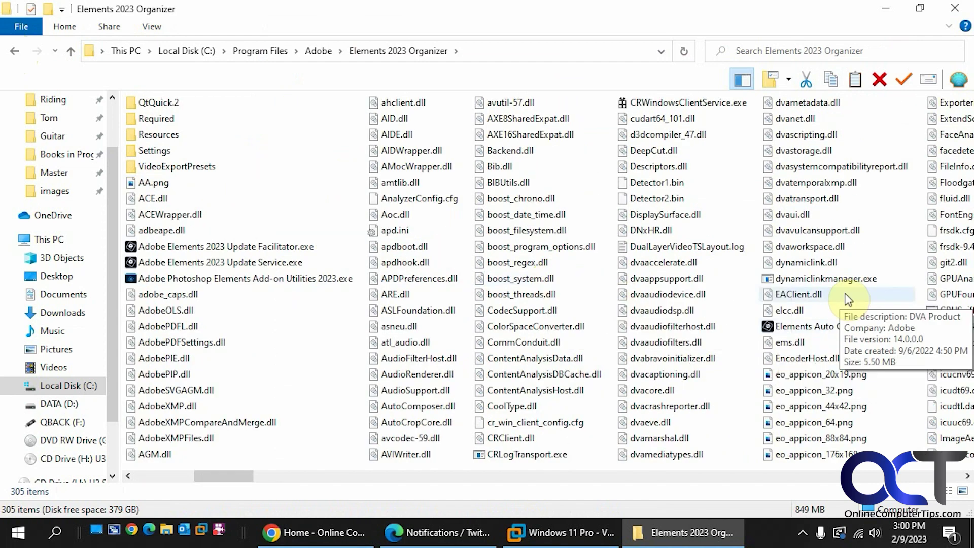